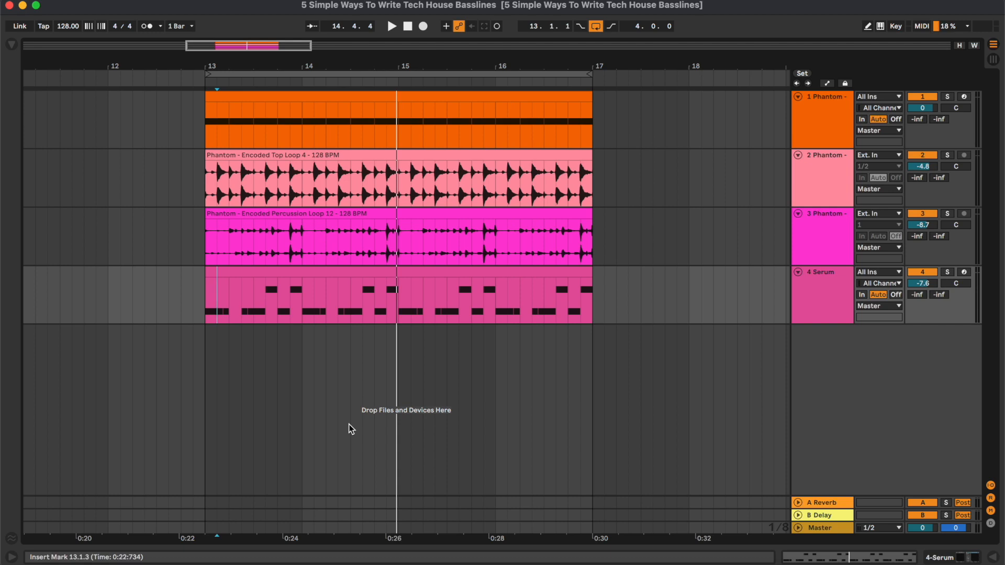
Step: Open the Serum bass clip's MIDI notes and enlarge the note editor to view the pattern
scroll(353, 413, "left", 2)
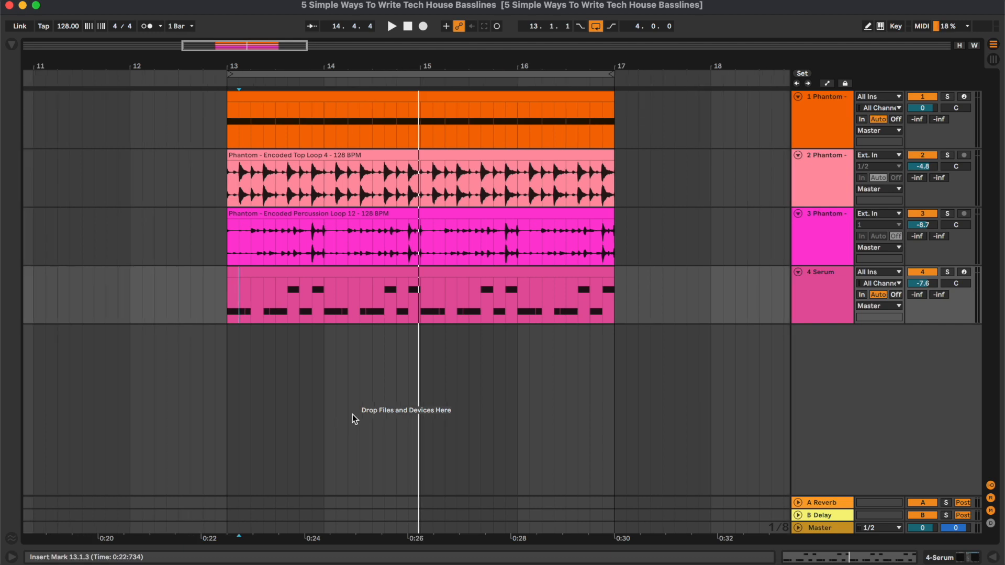
double_click(456, 277)
left_click(510, 456)
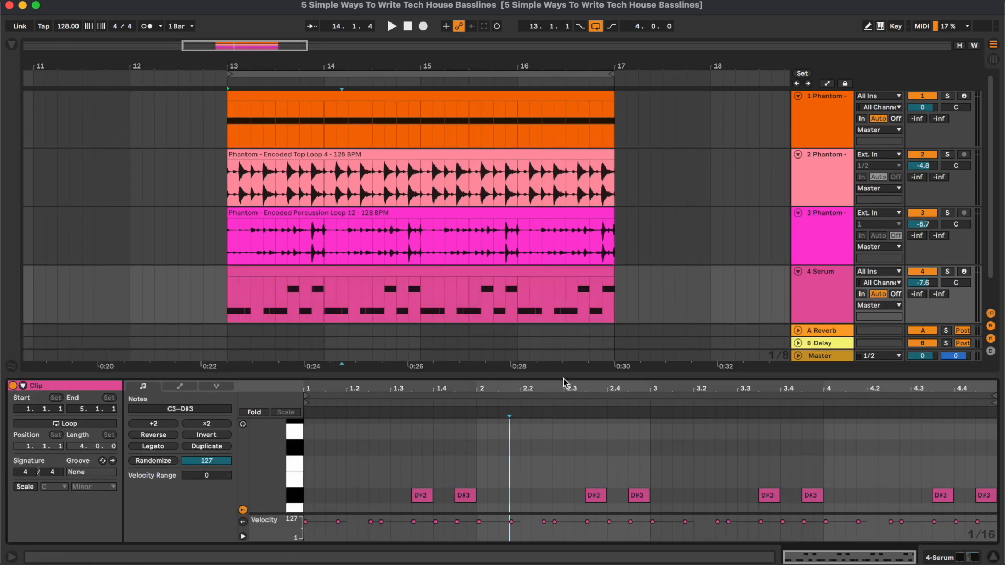
left_click_drag(563, 375, 567, 299)
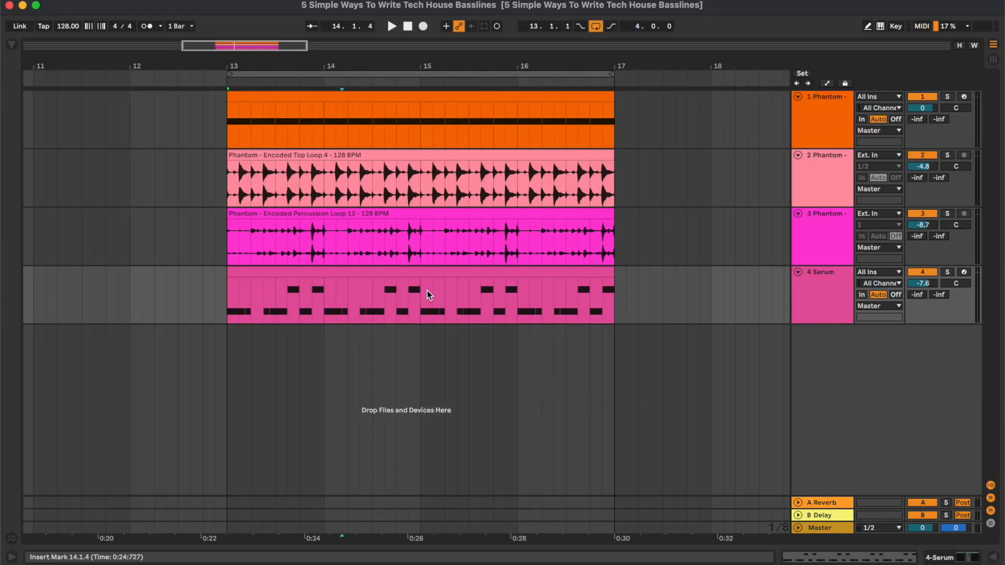
Step: Place the insert mark at bar 13 on the kick track and play the arrangement loop
left_click(427, 290)
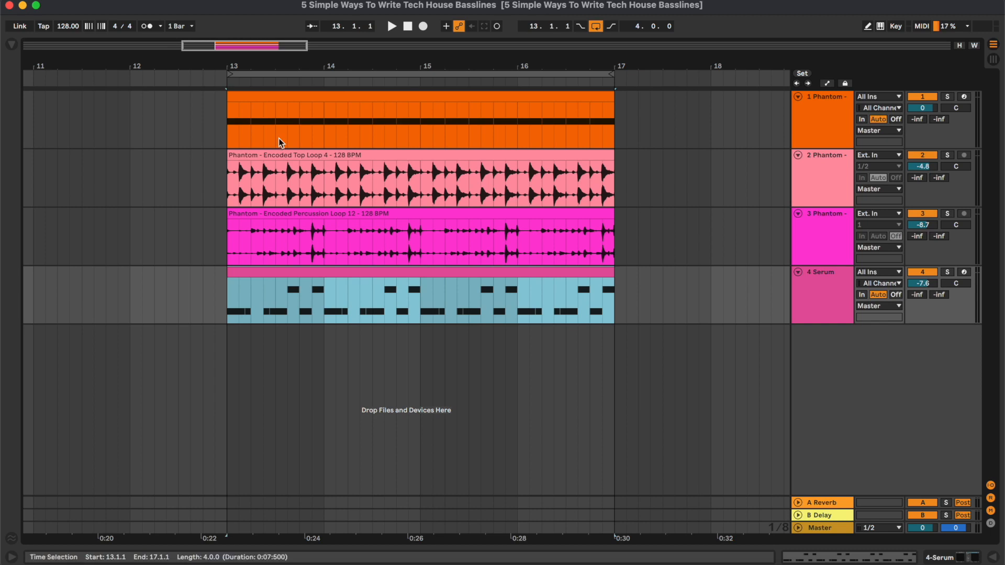
left_click(230, 128)
scroll(261, 136, "left", 2)
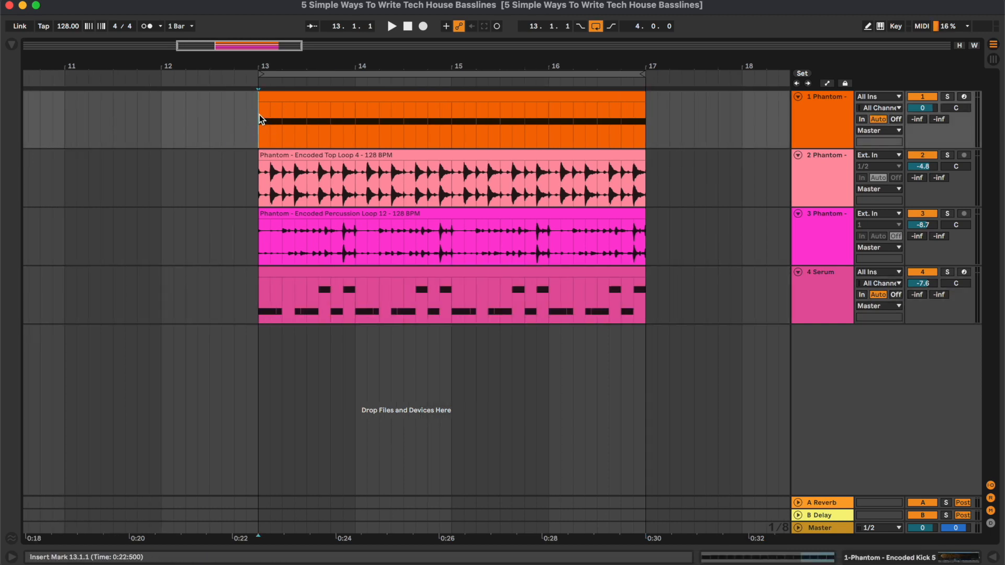
key("space")
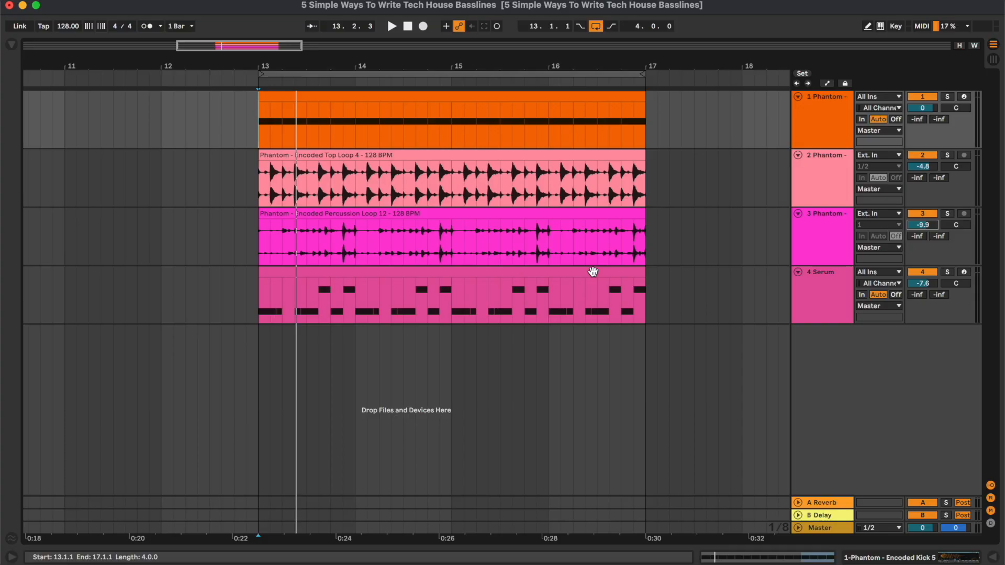
Step: Open the Serum clip's notes in an enlarged editor and play the bassline soloed
double_click(591, 272)
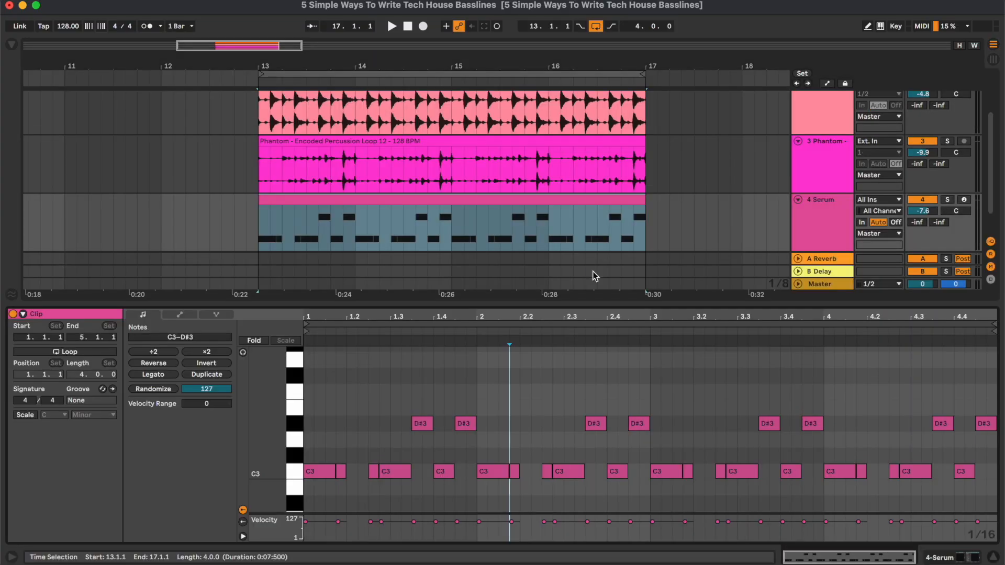
left_click_drag(585, 296, 585, 284)
left_click(585, 344)
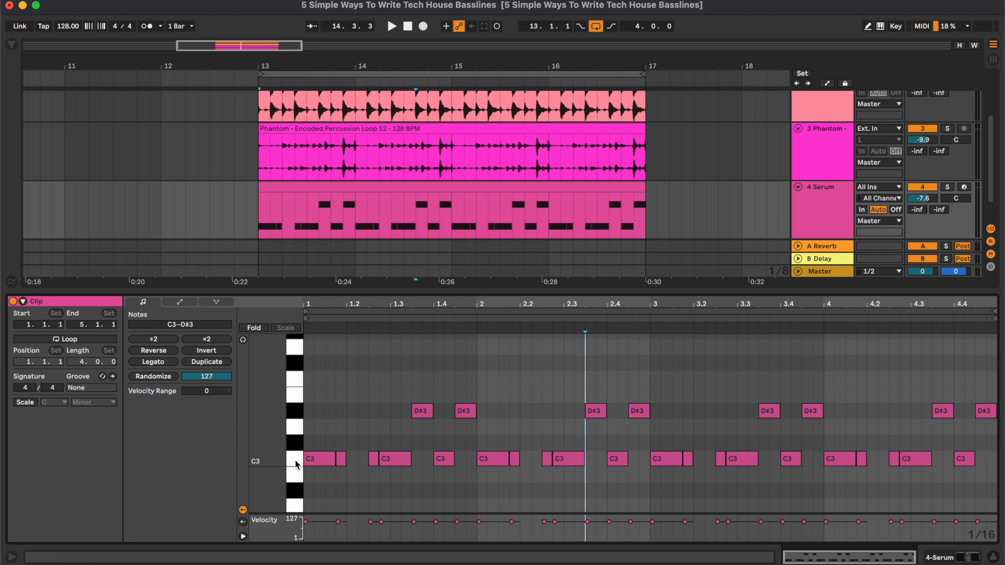
left_click(815, 230)
key("space")
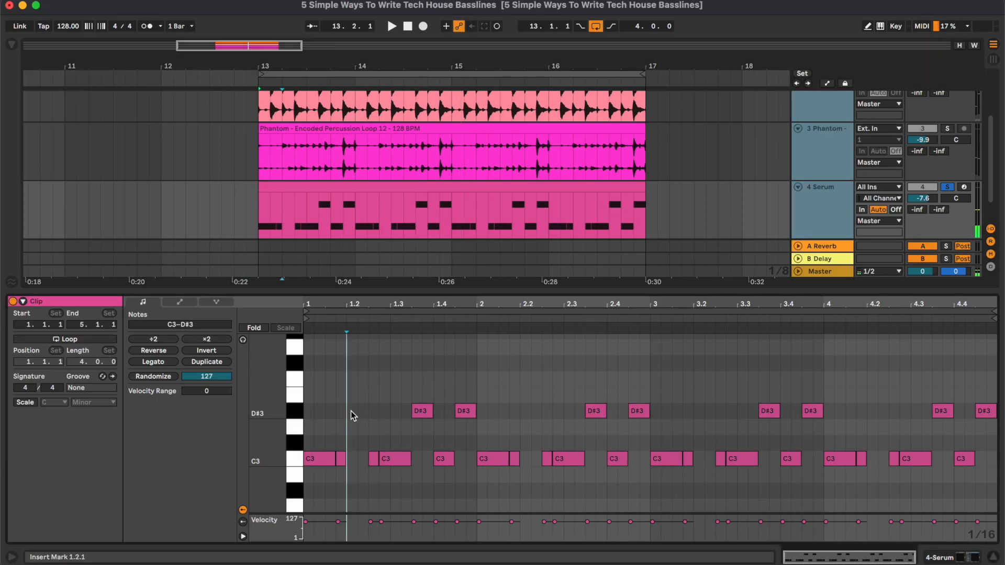
Step: Transpose all bass notes up so the root notes sit on G#3, and play the loop
key("super+a")
left_click_drag(325, 457, 325, 359)
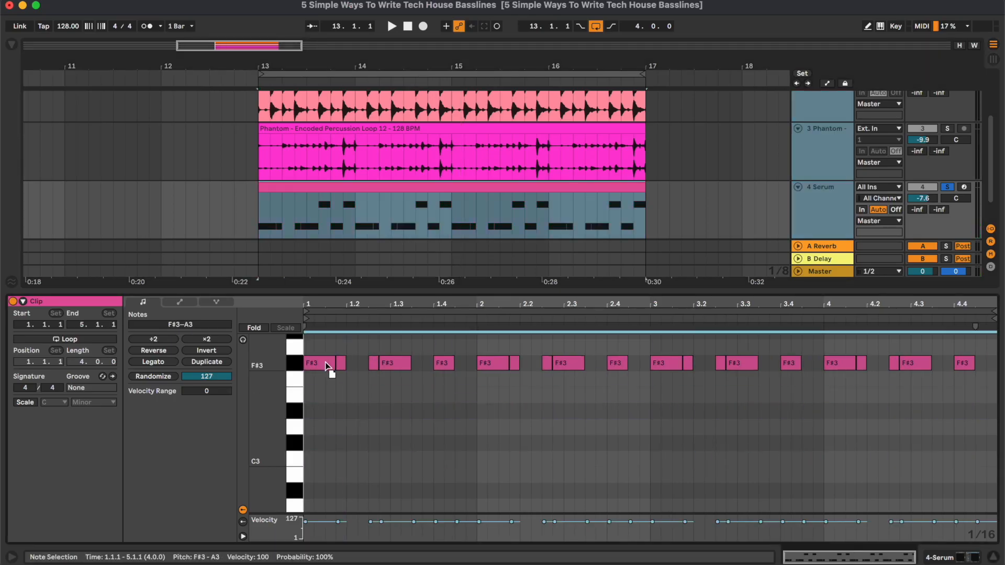
scroll(325, 362, "up", 3)
left_click_drag(325, 442, 322, 417)
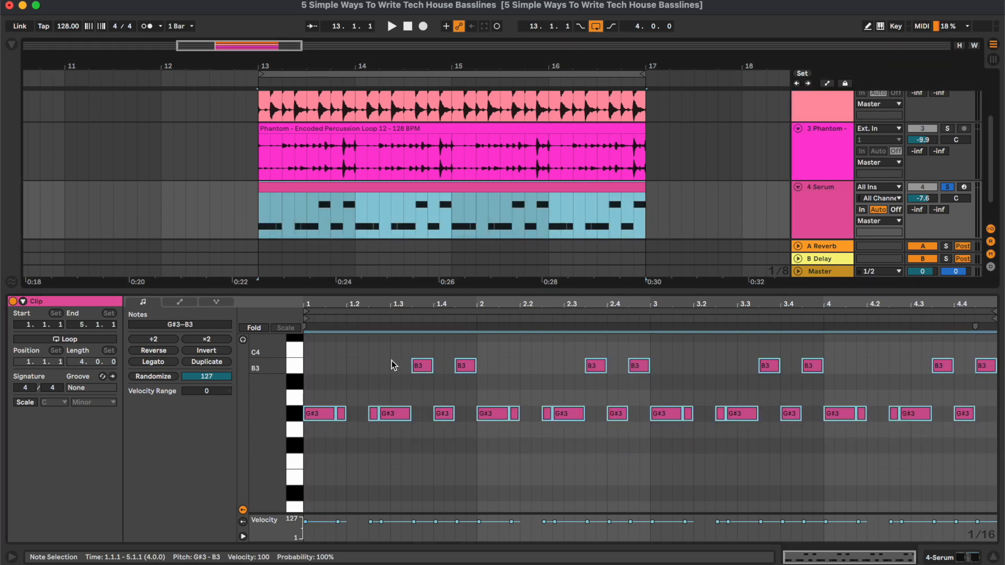
key("space")
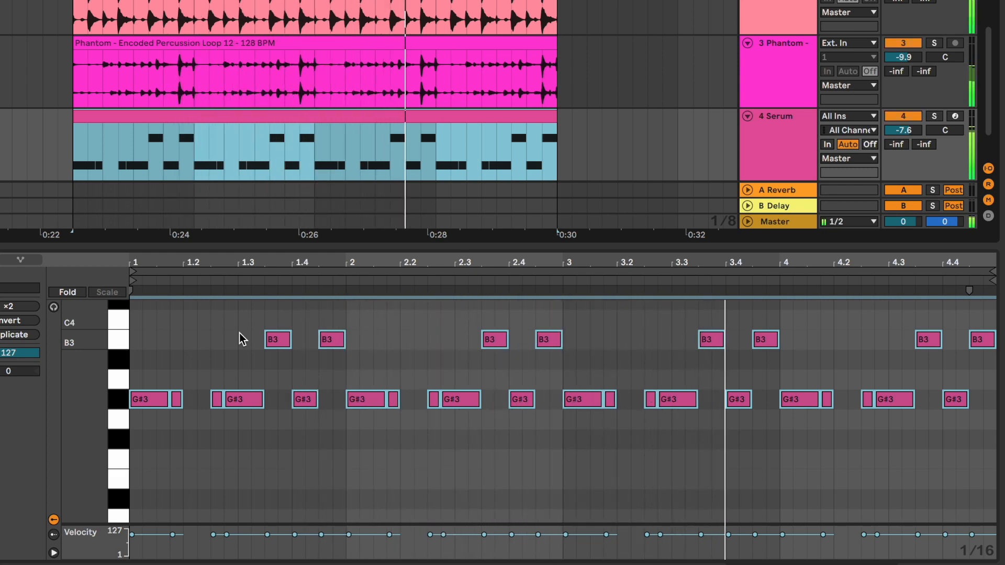
left_click(240, 333)
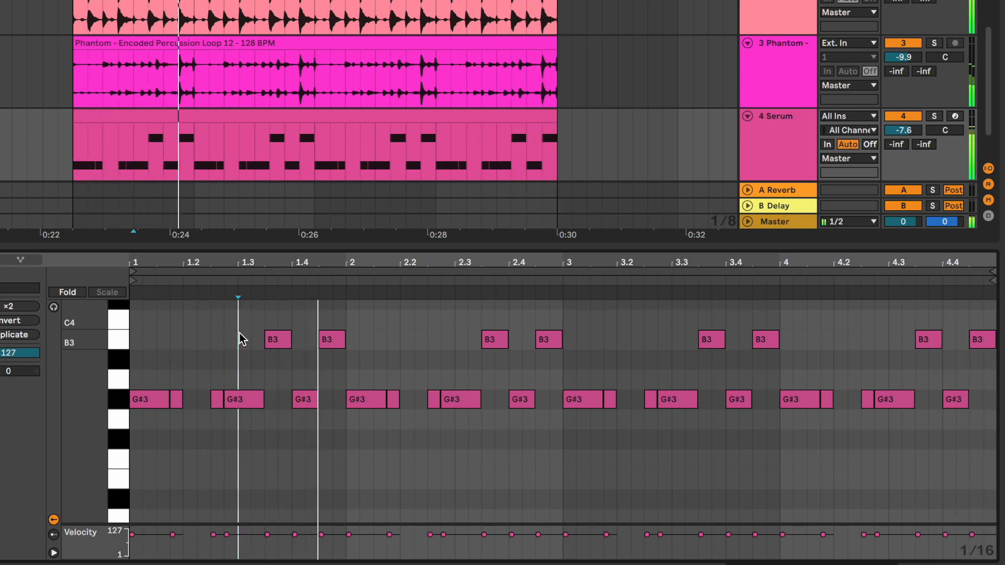
key("space")
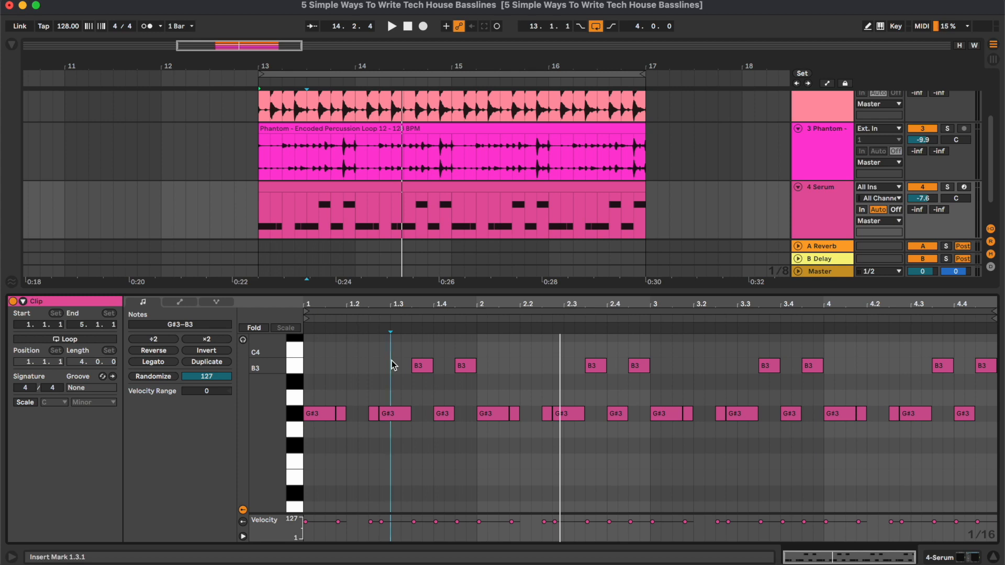
Step: Move all bass notes back down so the root notes sit on C3
key("super+a")
scroll(391, 360, "down", 2)
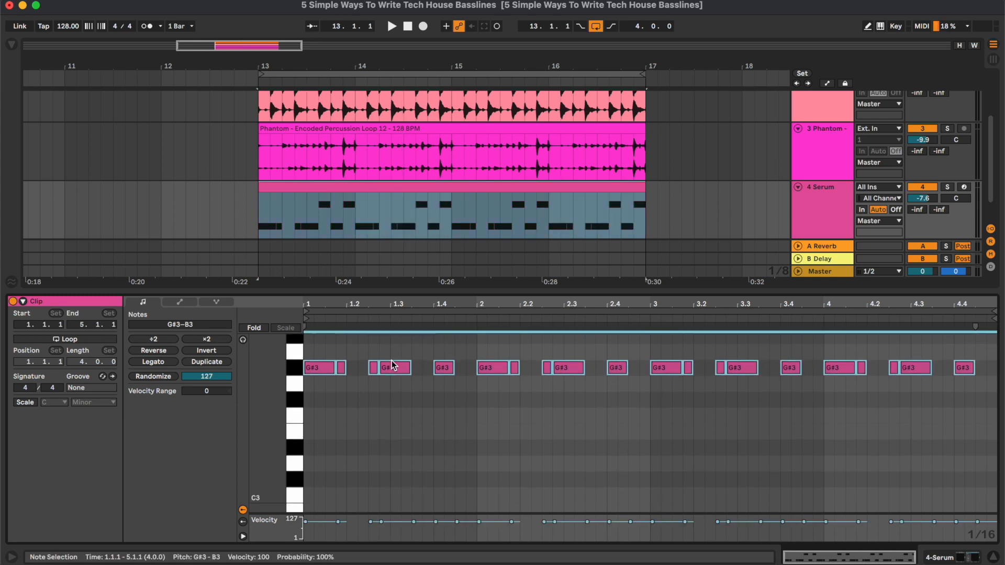
left_click_drag(322, 373, 321, 497)
left_click(351, 422)
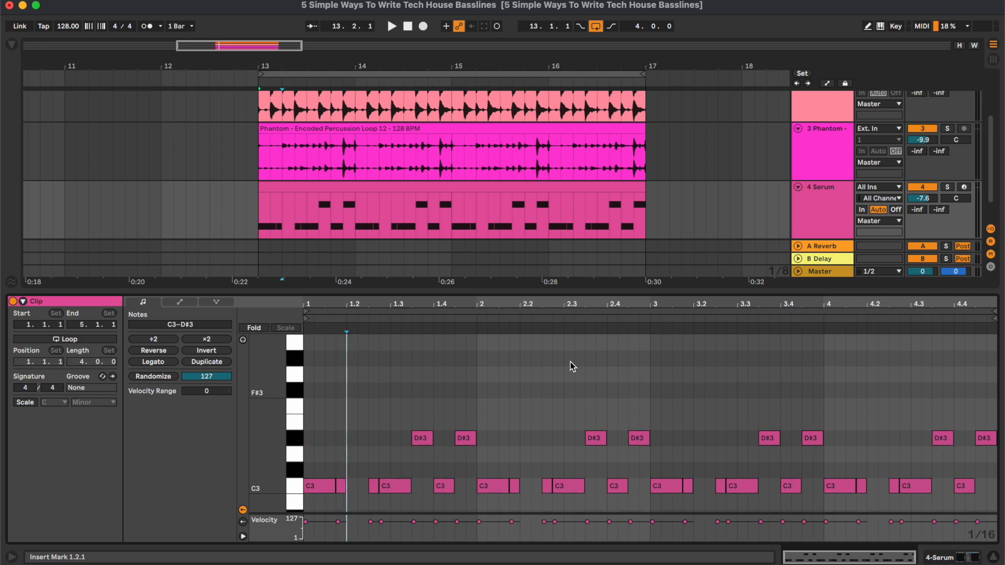
Step: Try raising the C3 note at 1.2.4 by one octave to C4, and return it to C3
left_click_drag(483, 292, 485, 254)
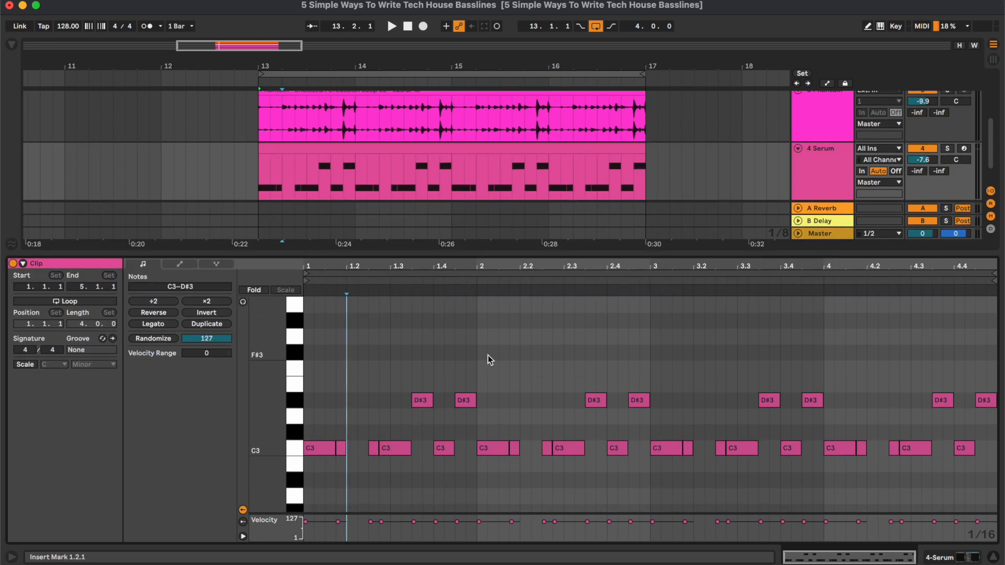
left_click(403, 461)
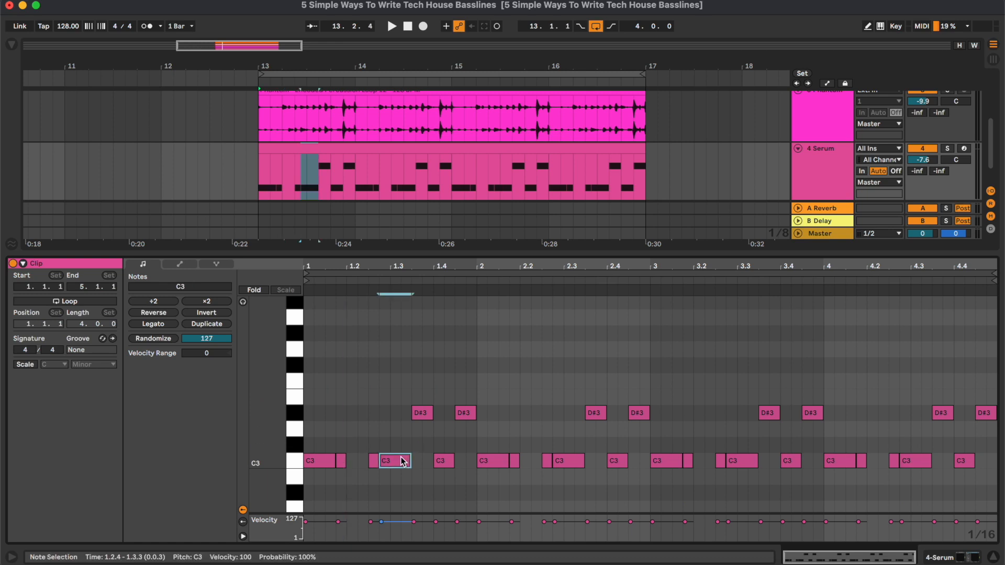
key("shift+Up")
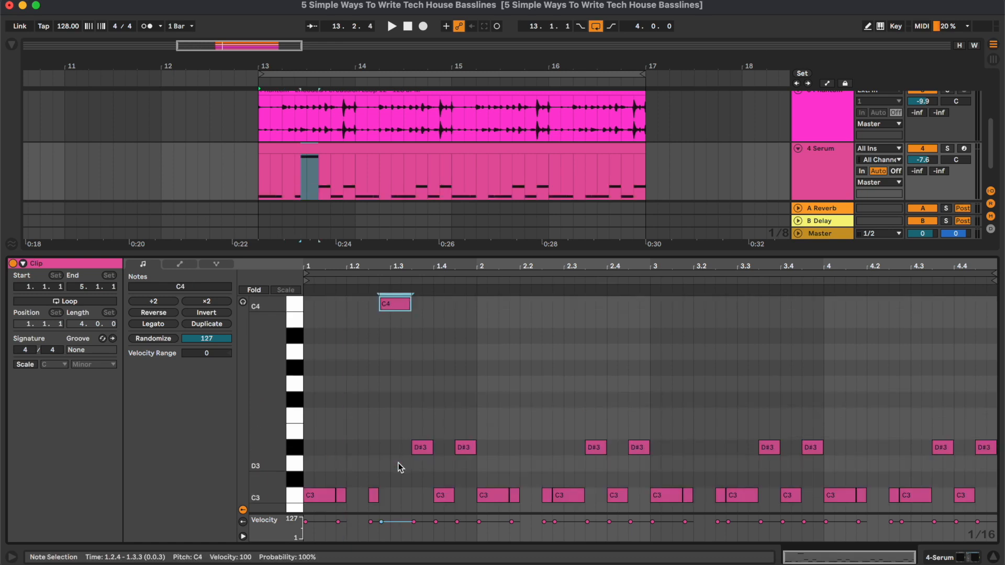
key("shift+Down")
key("shift+Up")
key("shift+Down")
left_click(398, 464)
scroll(398, 465, "down", 2)
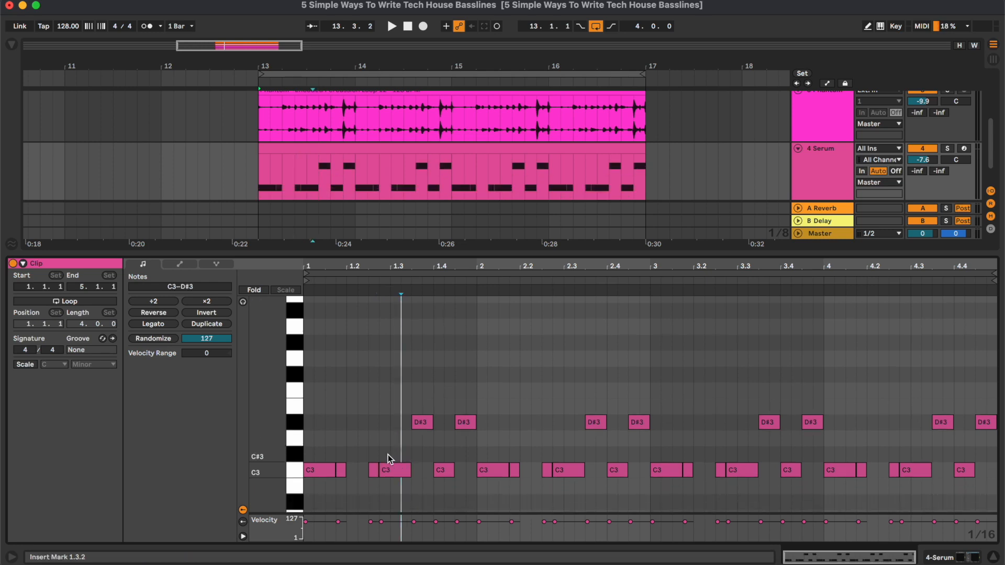
Step: Turn on the scale highlighting for the bass clip with C Minor
left_click(24, 365)
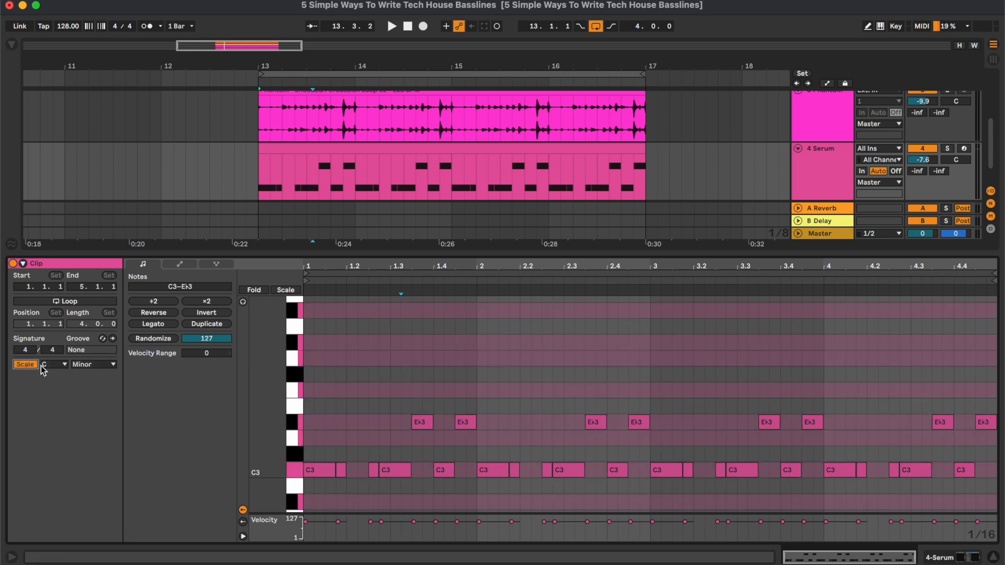
left_click(48, 367)
left_click(58, 372)
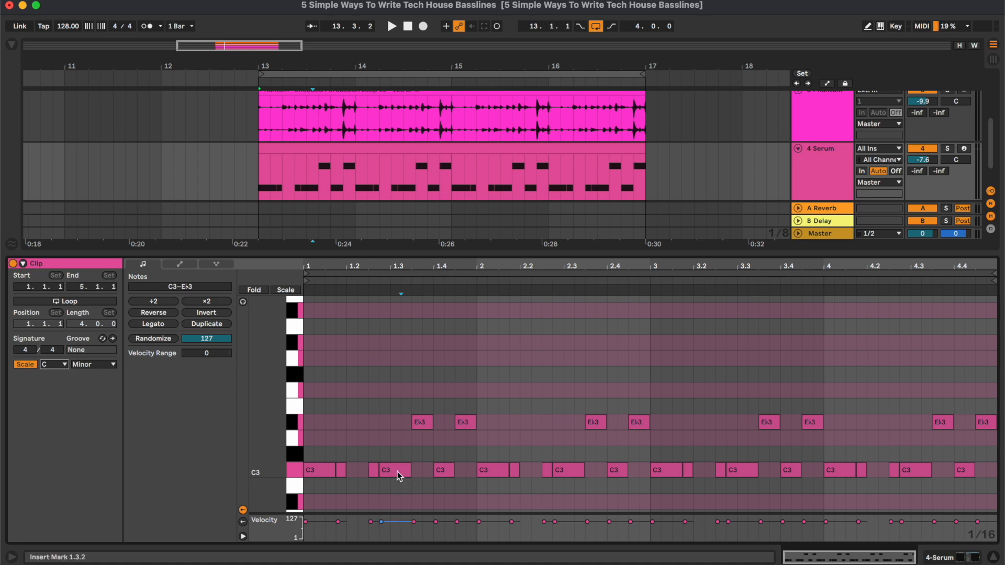
left_click(490, 391)
key("Right")
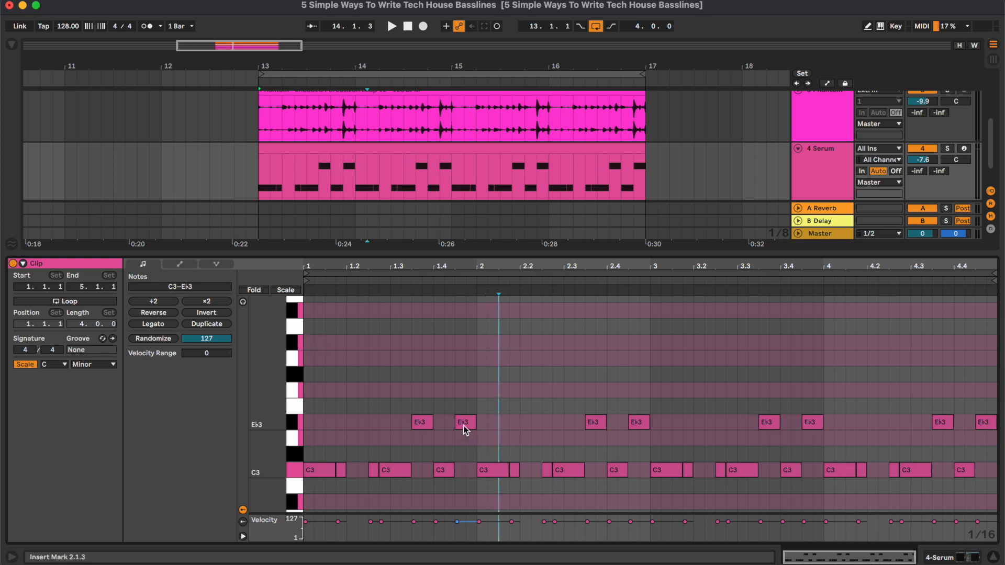
Step: Try the last note of bar 1 on C4, B♭3, A♭3, G3 and F3 in turn while the loop plays
left_click_drag(463, 425, 464, 302)
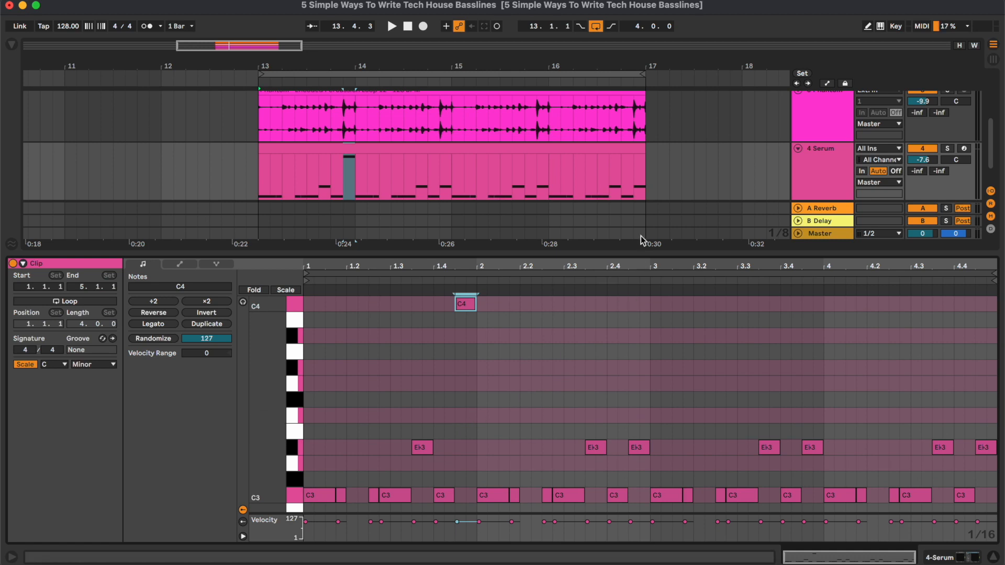
key("space")
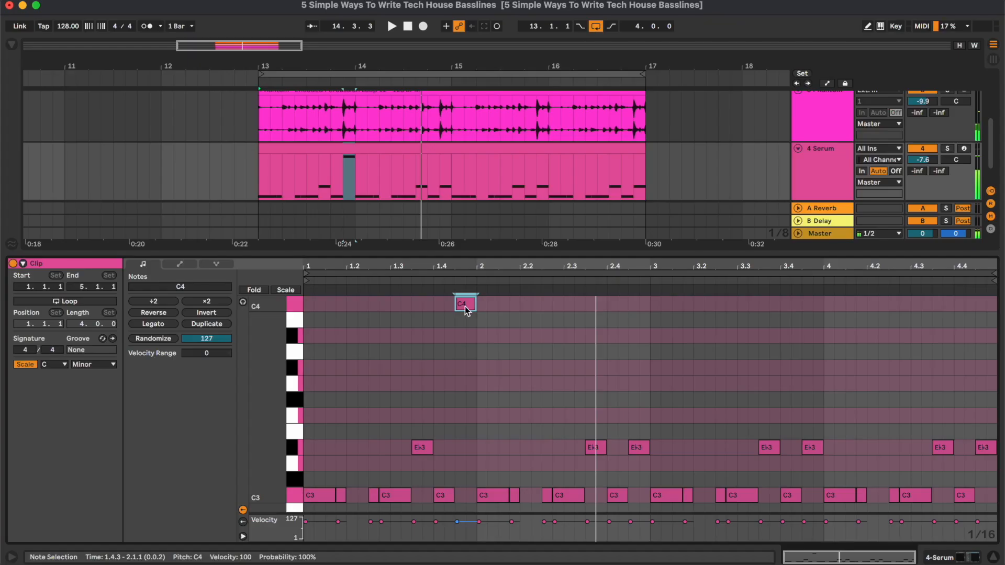
left_click_drag(308, 250, 311, 292)
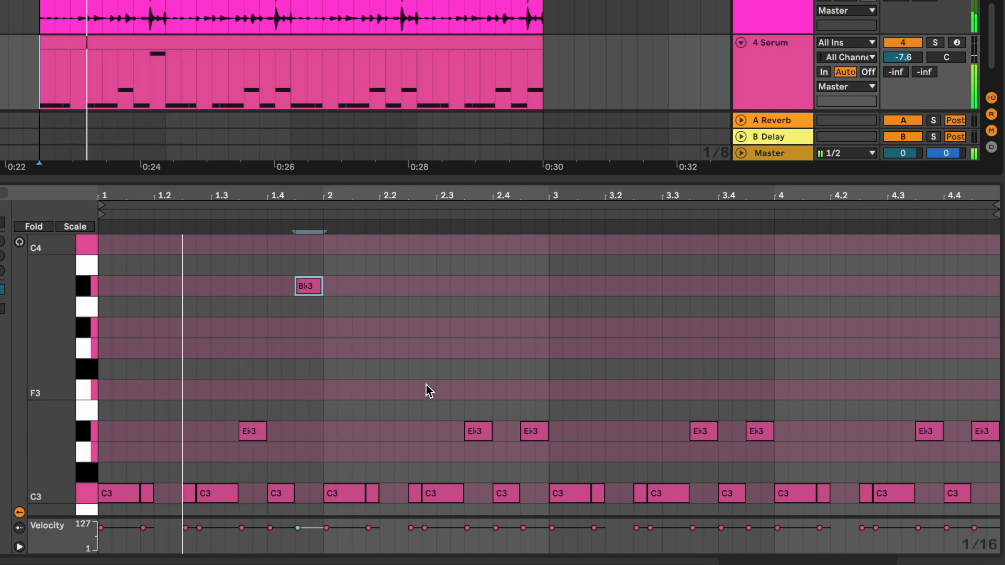
left_click_drag(309, 286, 313, 326)
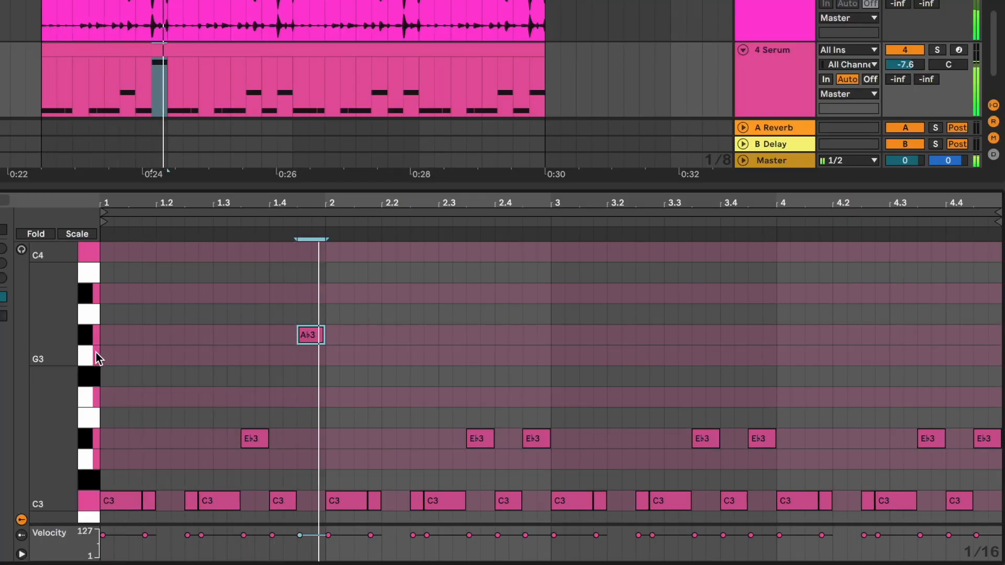
left_click_drag(311, 336, 313, 358)
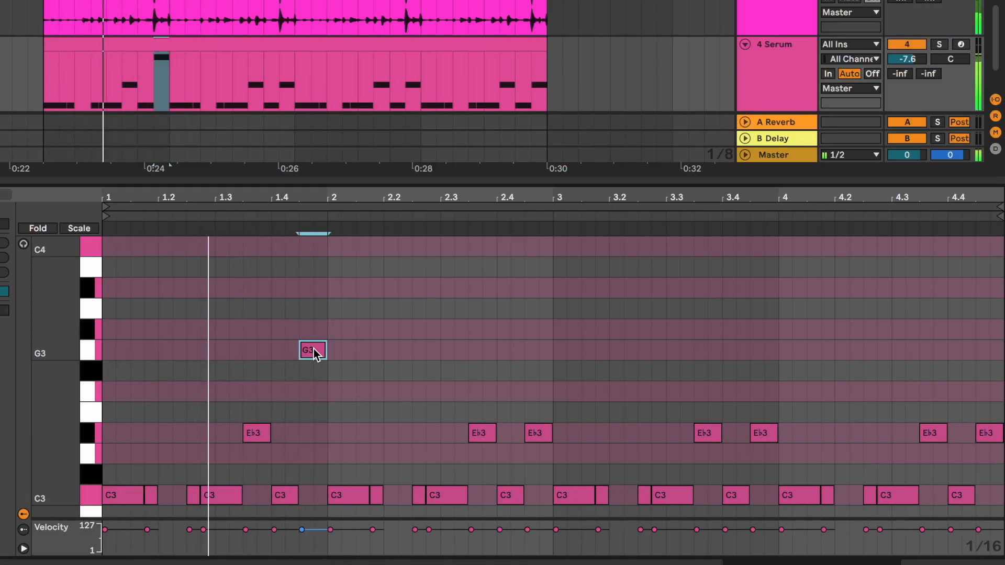
left_click_drag(313, 349, 313, 394)
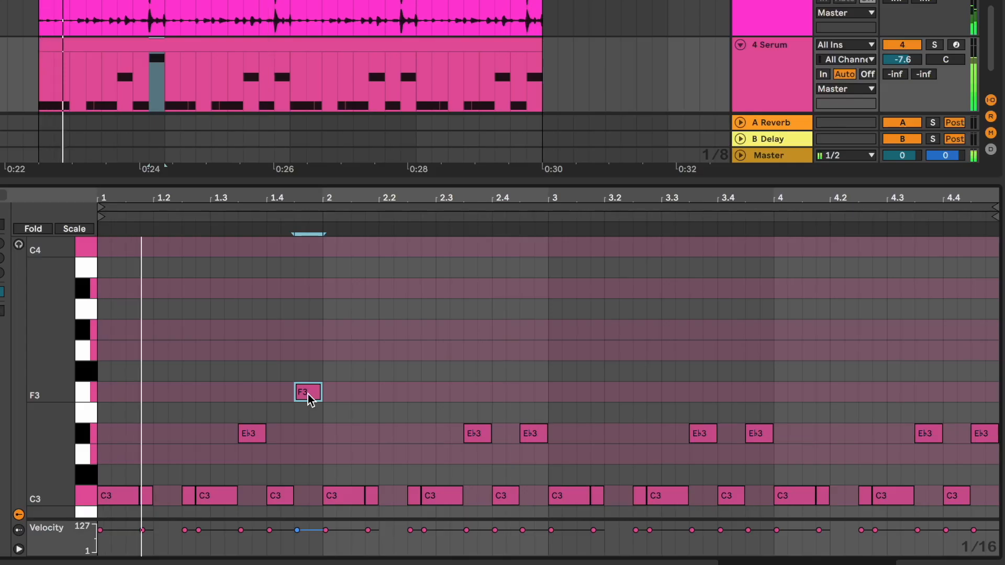
Step: Move the last note of bar 1 down to A♭2 and play the loop
scroll(467, 422, "down", 3)
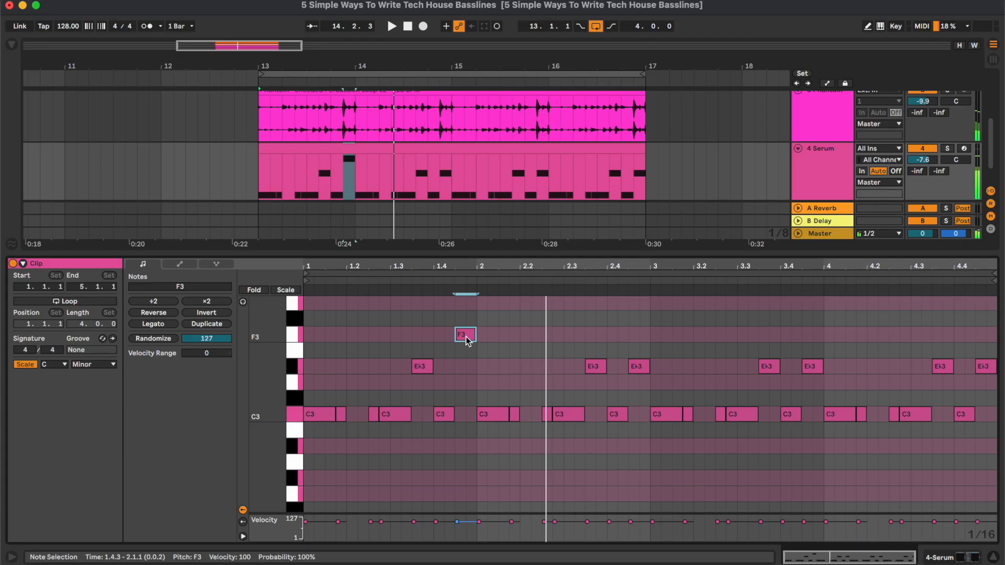
left_click_drag(308, 290, 309, 437)
left_click_drag(470, 460, 464, 477)
scroll(464, 477, "down", 5)
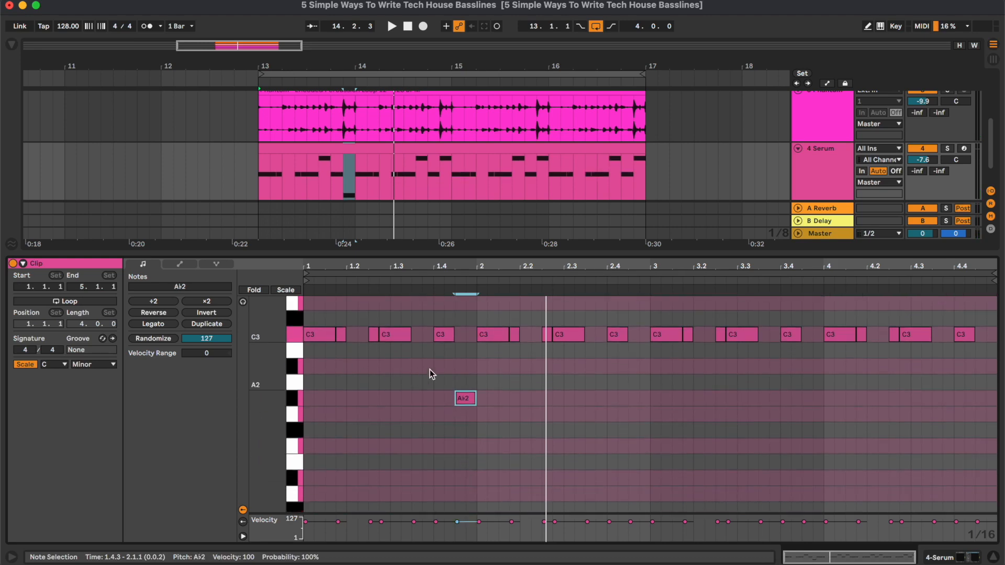
key("space")
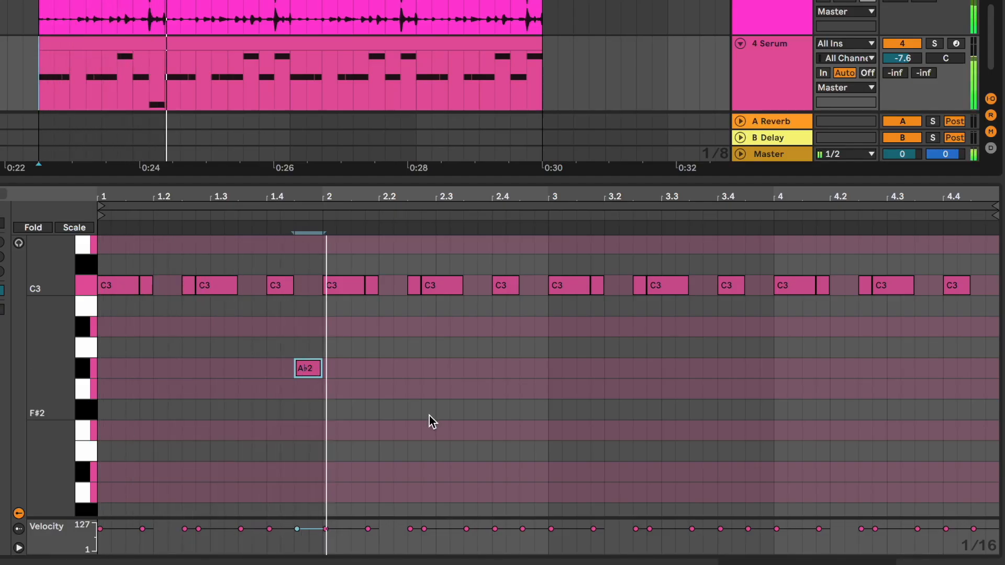
scroll(421, 418, "up", 3)
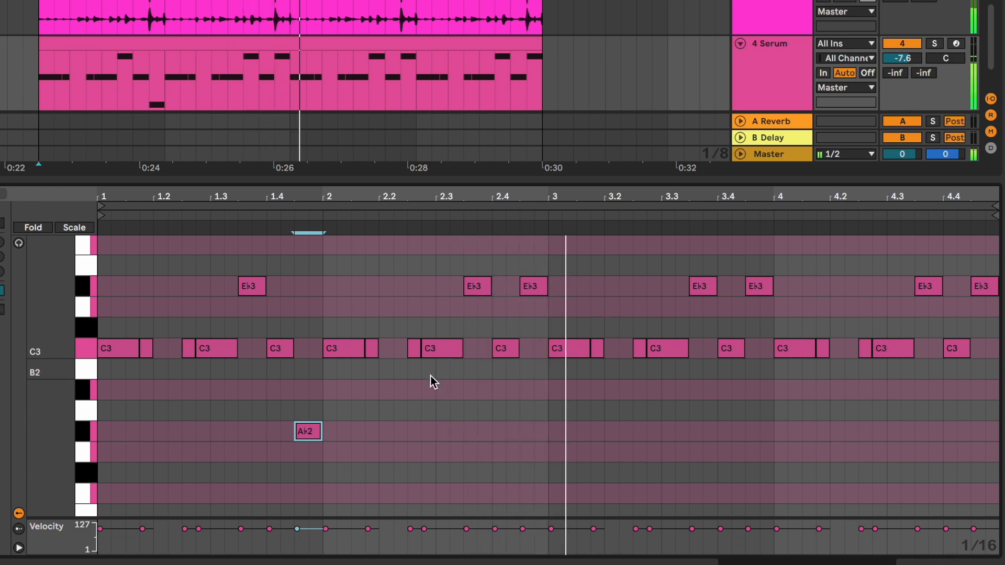
Step: Move the last note of bar 3 down to A♭2 as well and stop playback
left_click_drag(765, 287, 760, 438)
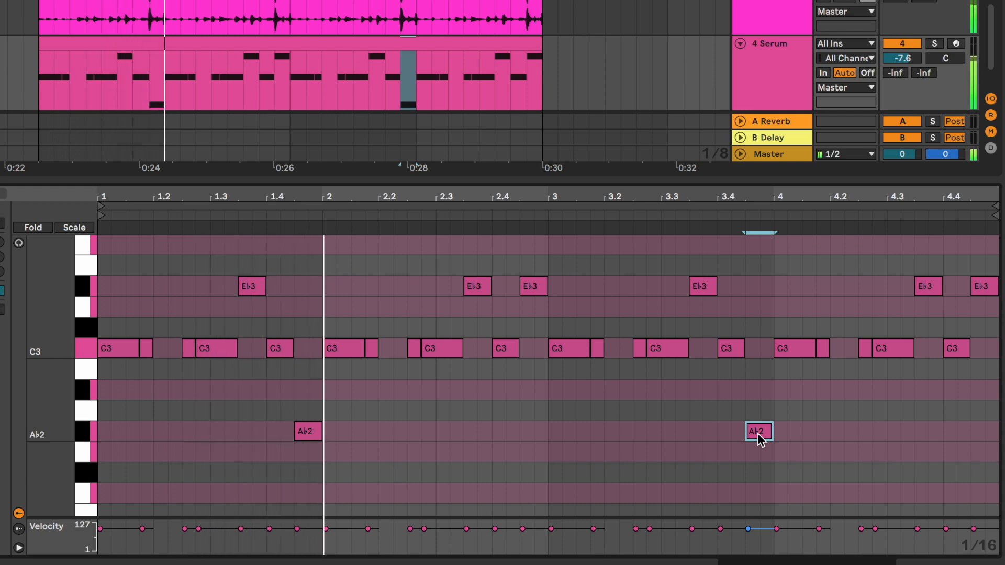
key("space")
scroll(291, 381, "up", 1)
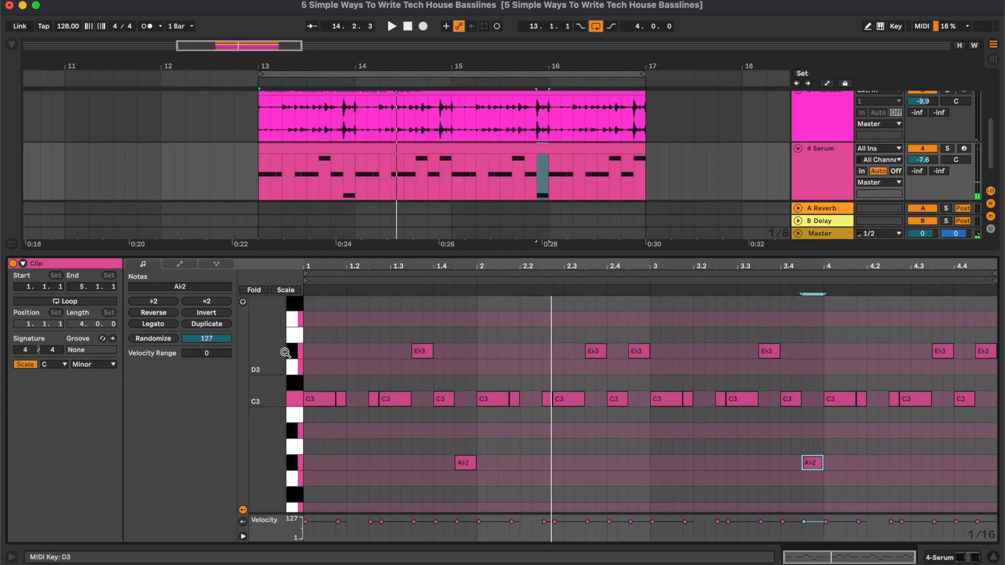
Step: Move the A♭2 notes at the ends of bars 1 and 3 back up to E♭3
left_click(294, 463)
left_click_drag(464, 463, 471, 352)
left_click(509, 352)
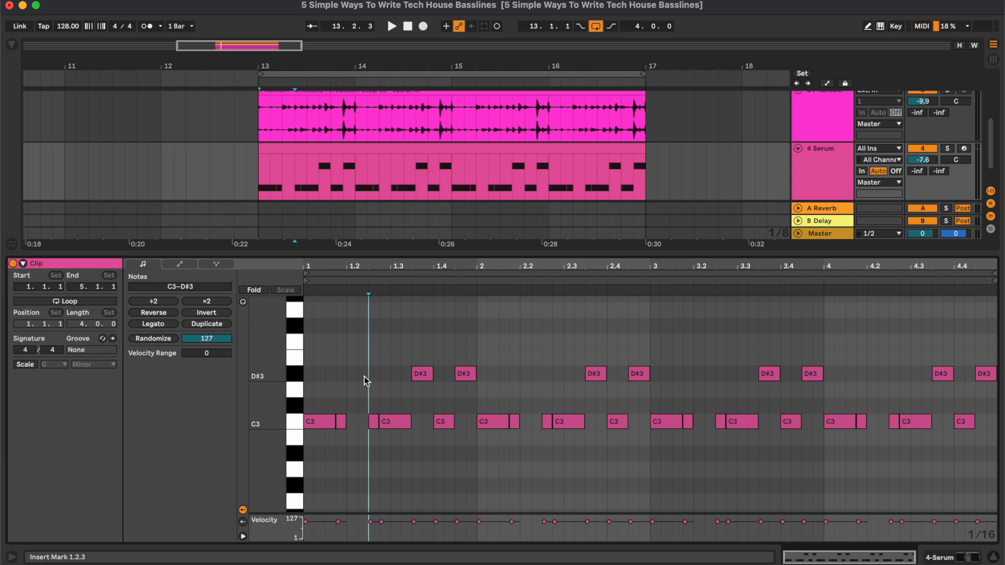
Step: Show the browser with more room and search the Grooves category for "mpc"
left_click(12, 45)
scroll(87, 159, "down", 3)
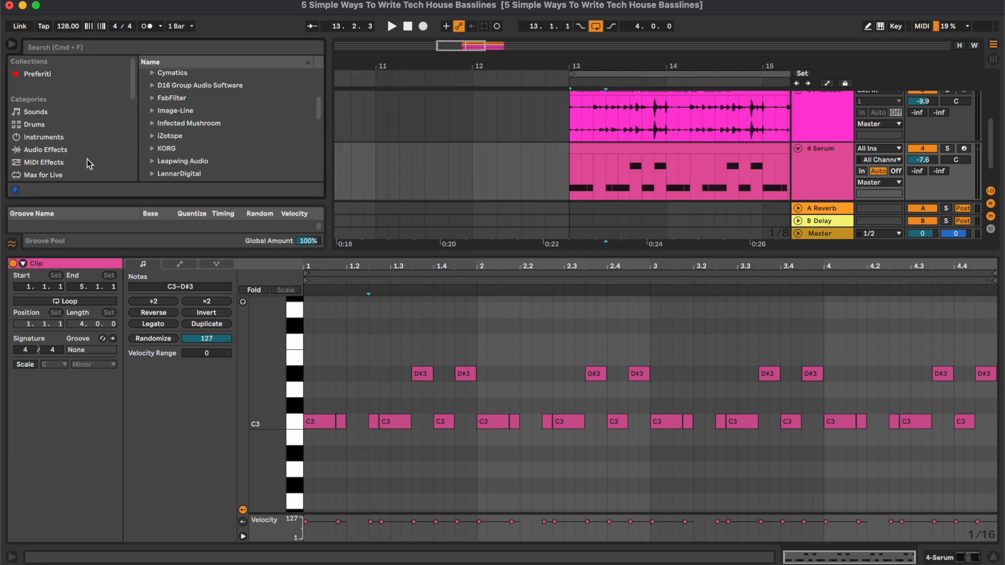
left_click(87, 159)
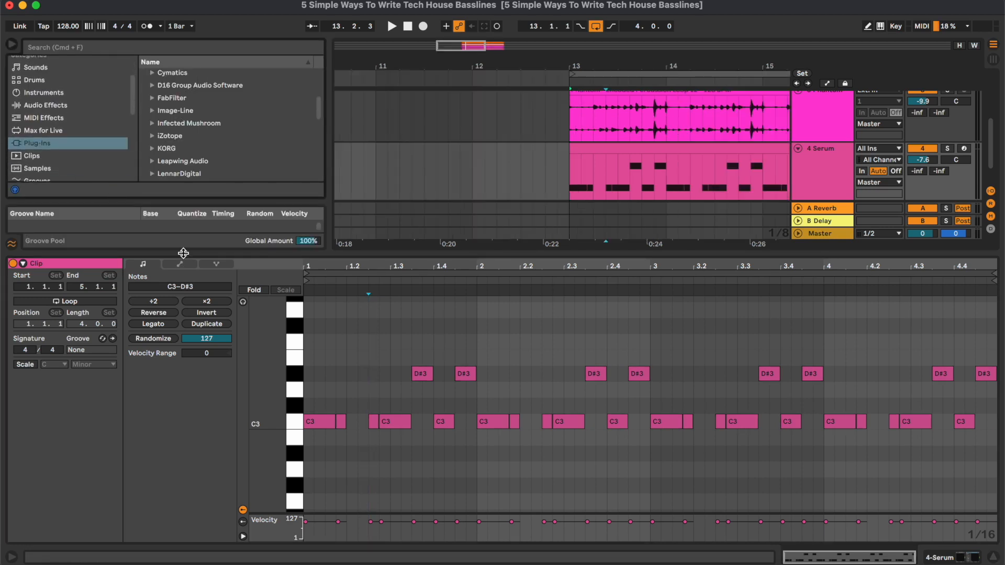
left_click_drag(183, 253, 183, 412)
left_click(45, 180)
left_click(240, 49)
type("mpc")
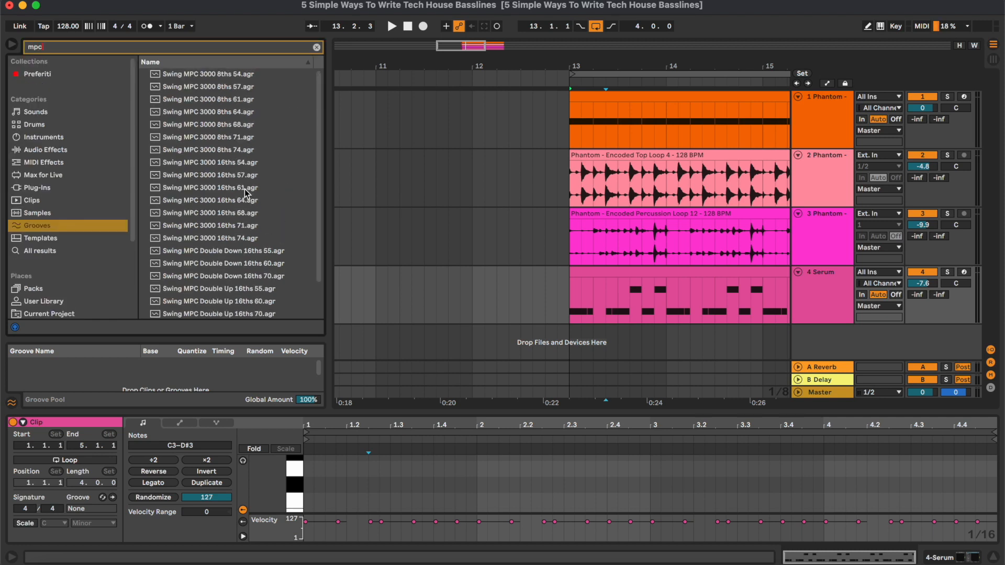
Step: Add the Swing MPC 3000 16ths 61 groove to the Groove Pool and enlarge the clip's note editor
left_click(245, 188)
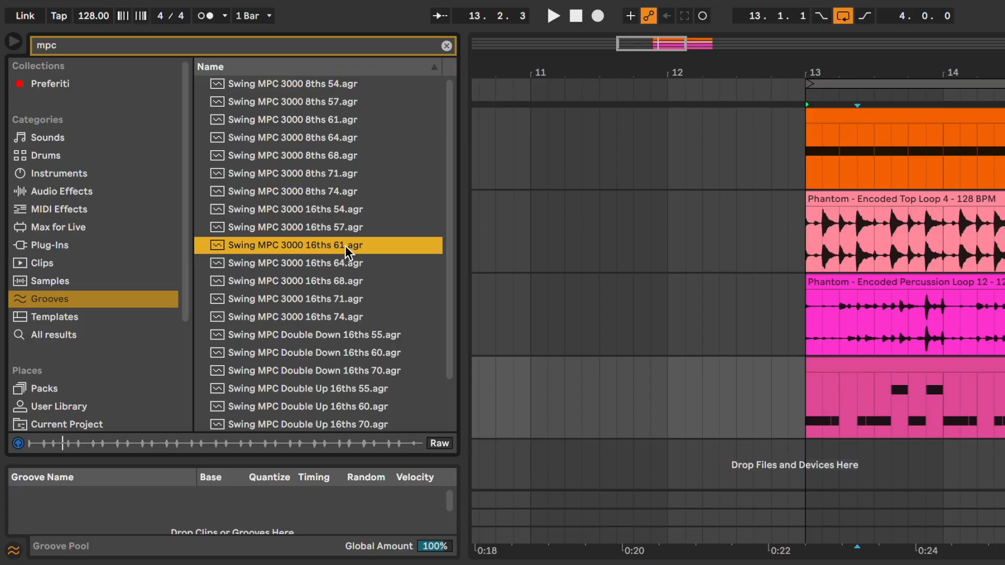
left_click_drag(341, 246, 349, 270)
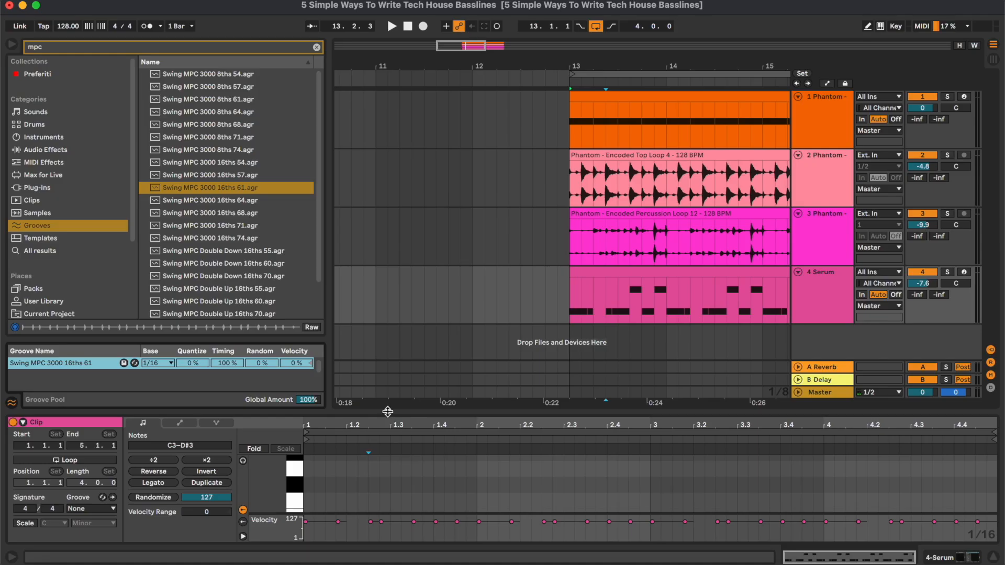
left_click_drag(388, 411, 393, 305)
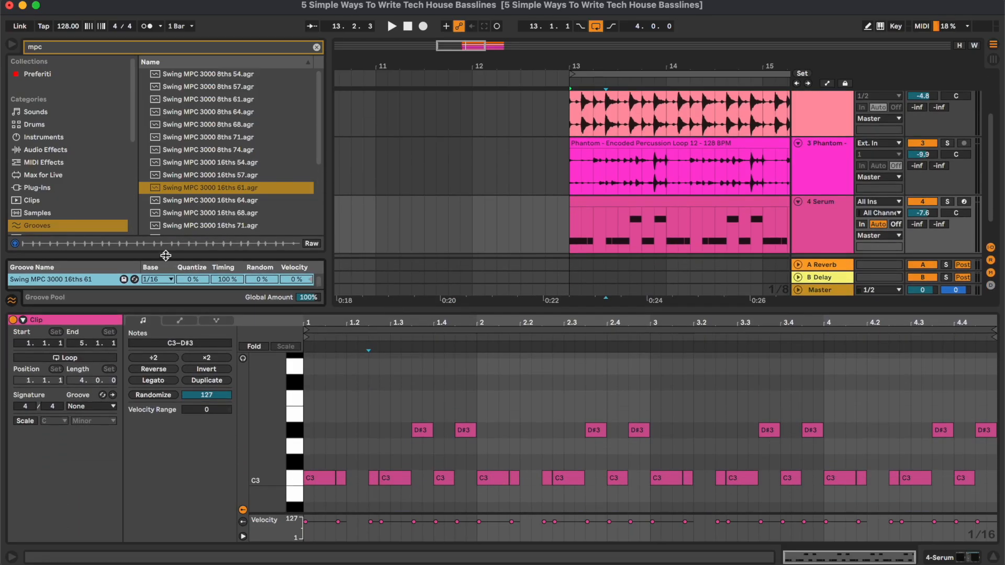
left_click_drag(166, 257, 168, 224)
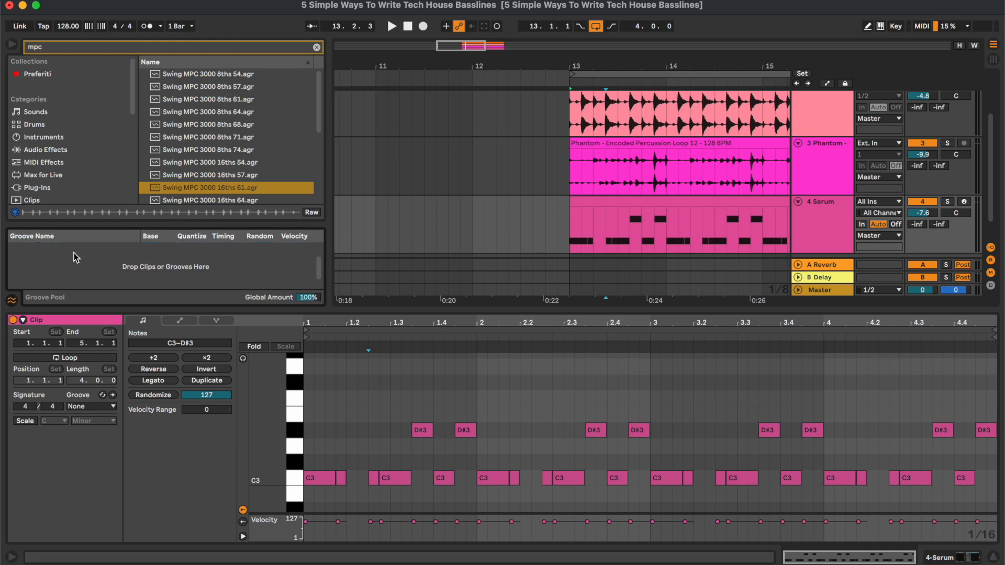
left_click(11, 302)
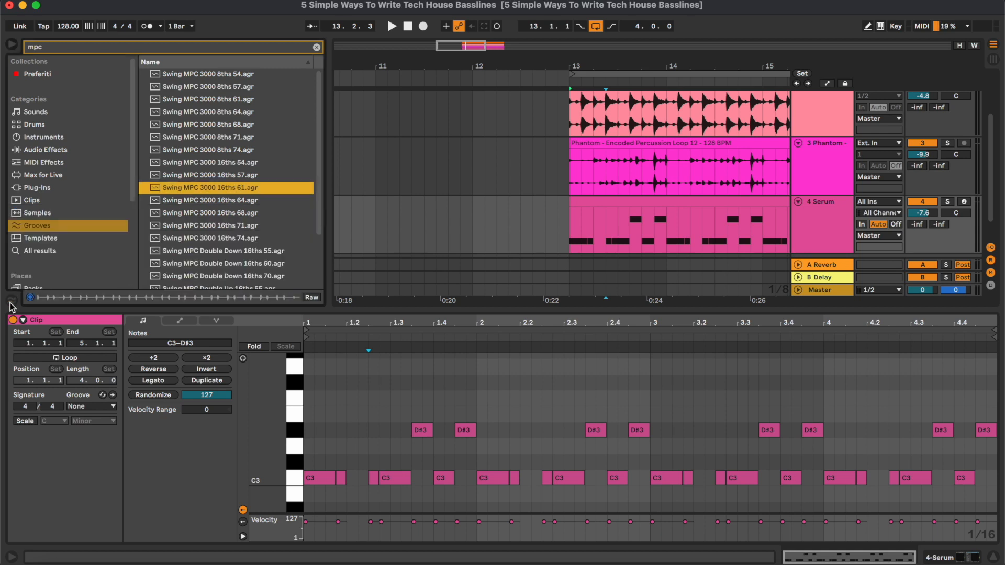
left_click(12, 304)
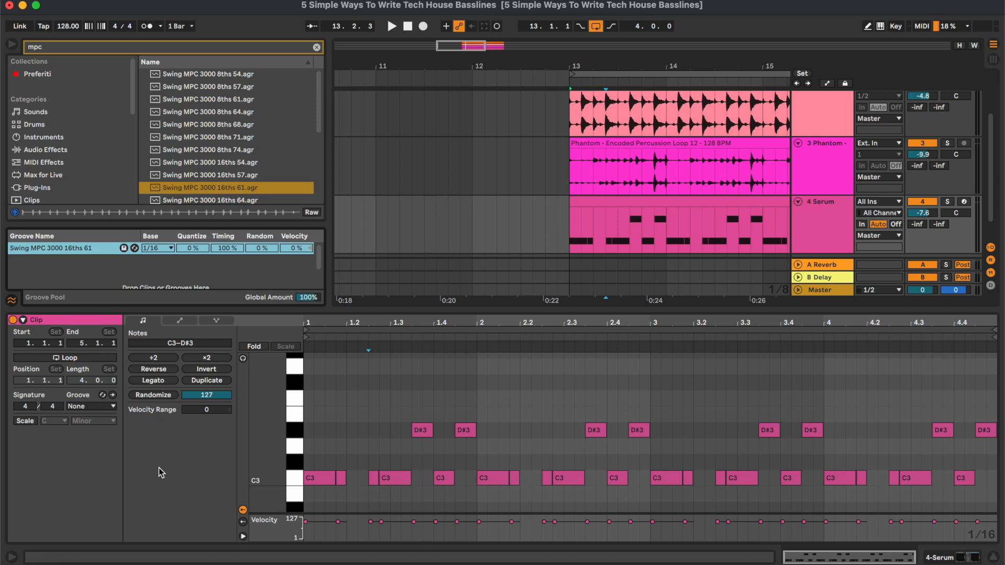
Step: Assign the Swing MPC 3000 16ths 61 groove to the Serum clip and commit it to the notes
left_click(685, 202)
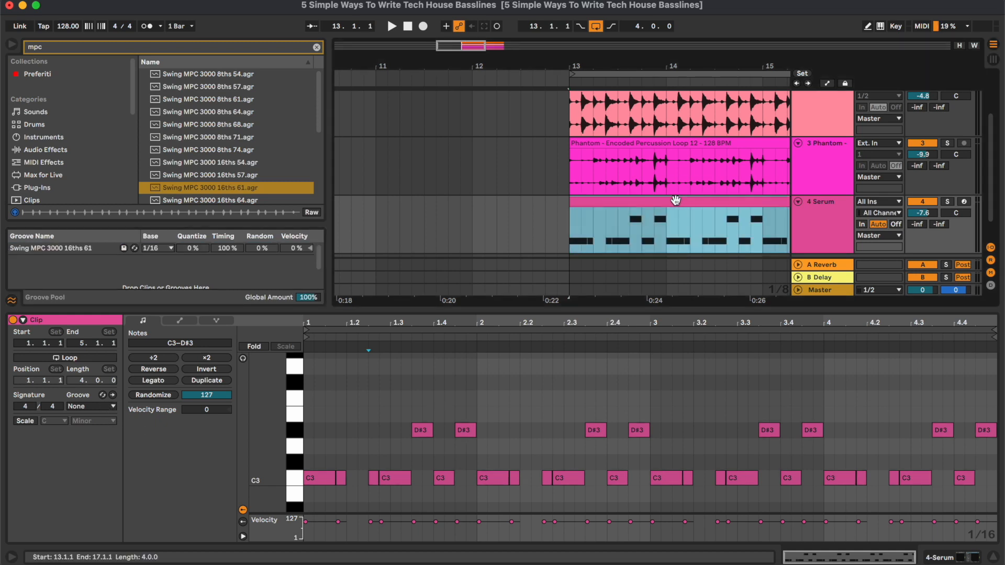
left_click(93, 406)
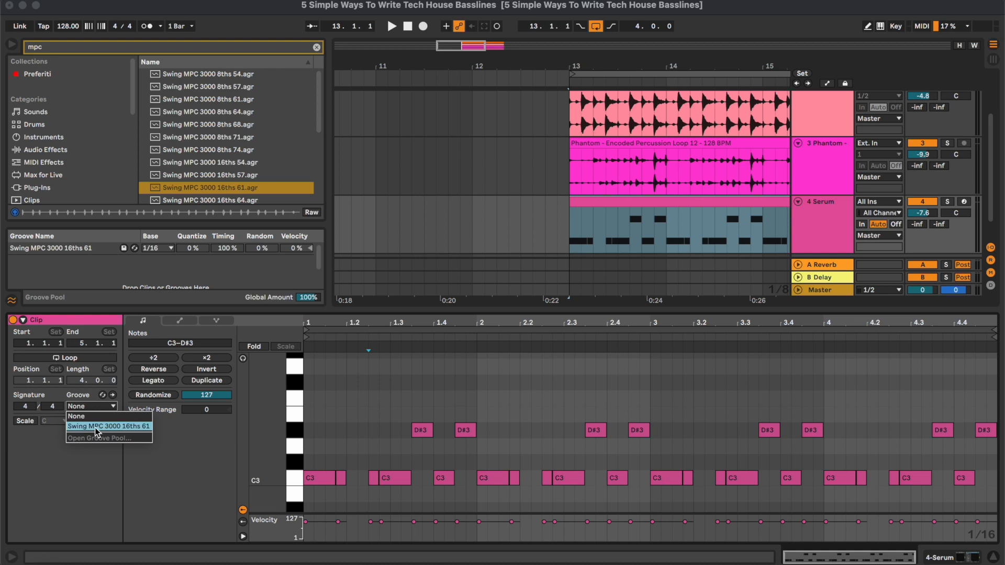
left_click(95, 426)
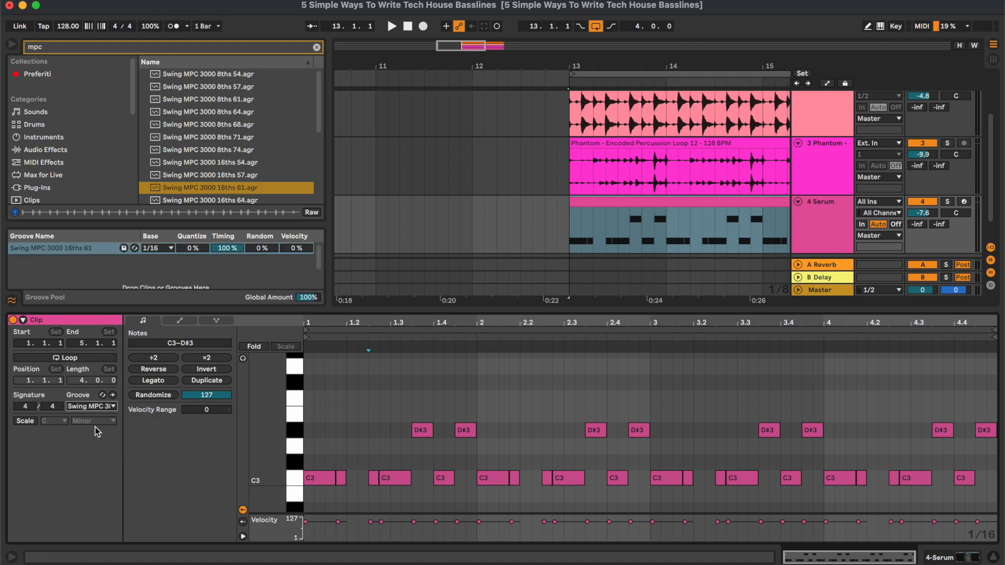
left_click(112, 396)
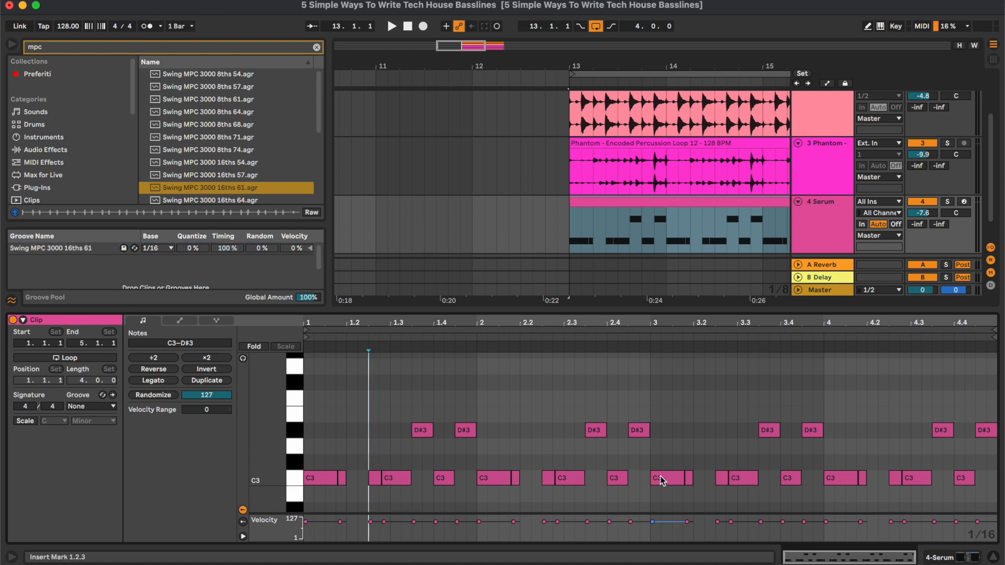
Step: Play the loop from the start of bar 13 to hear the bassline with the committed swing
left_click(667, 209)
scroll(668, 209, "right", 4)
scroll(667, 209, "down", 1)
left_click(455, 196)
scroll(454, 197, "right", 3)
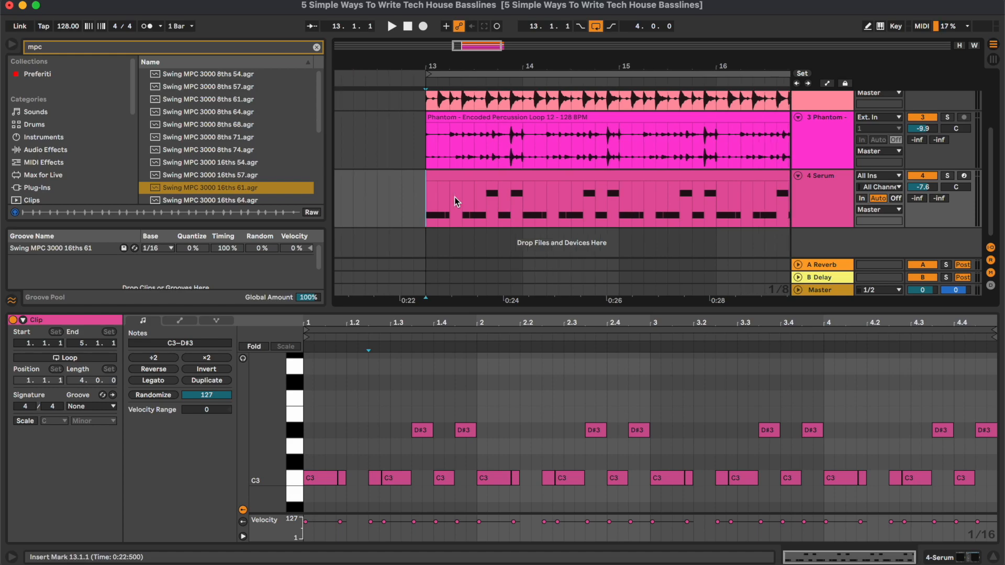
key("space")
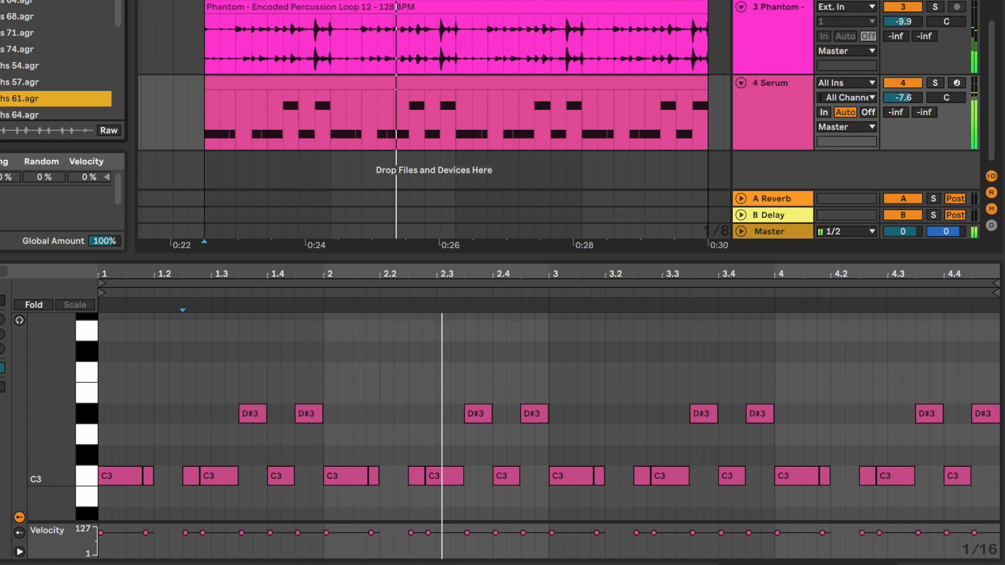
left_click(507, 86)
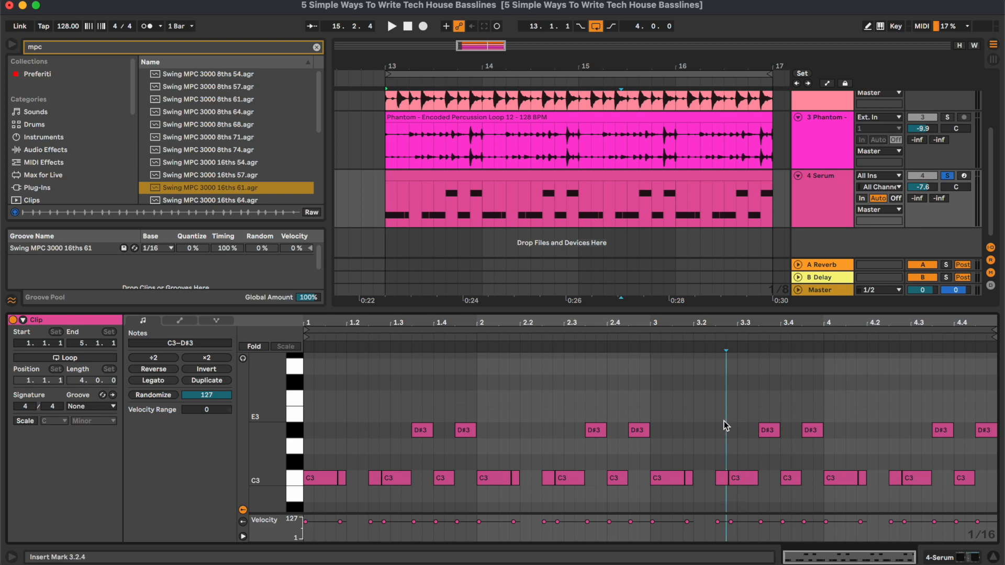
Step: Show the Serum clip's envelopes with MIDI Ctrl as the device and Pitch Bend as the parameter
left_click(180, 320)
left_click(180, 346)
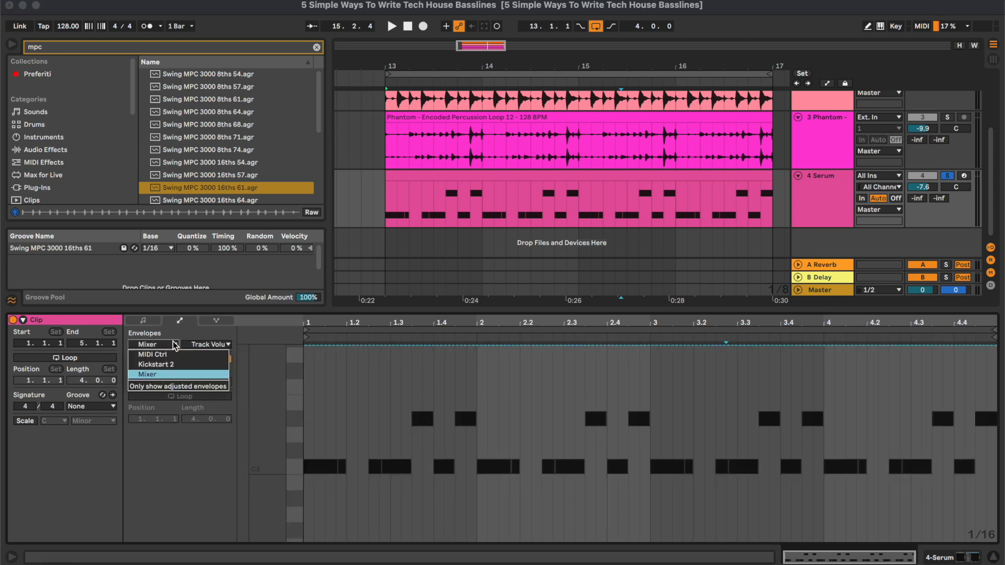
left_click(180, 362)
left_click_drag(433, 324, 593, 323)
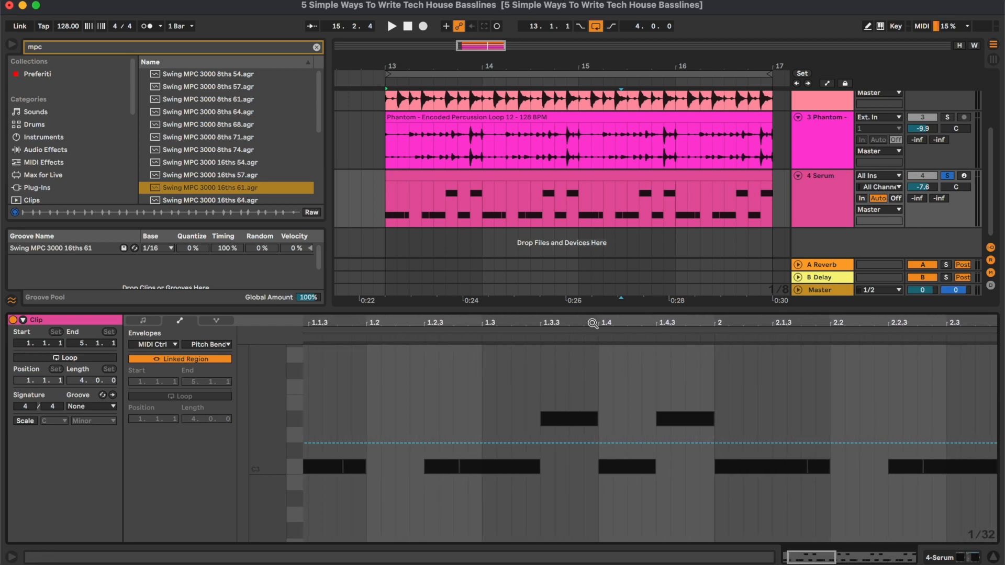
left_click(650, 177)
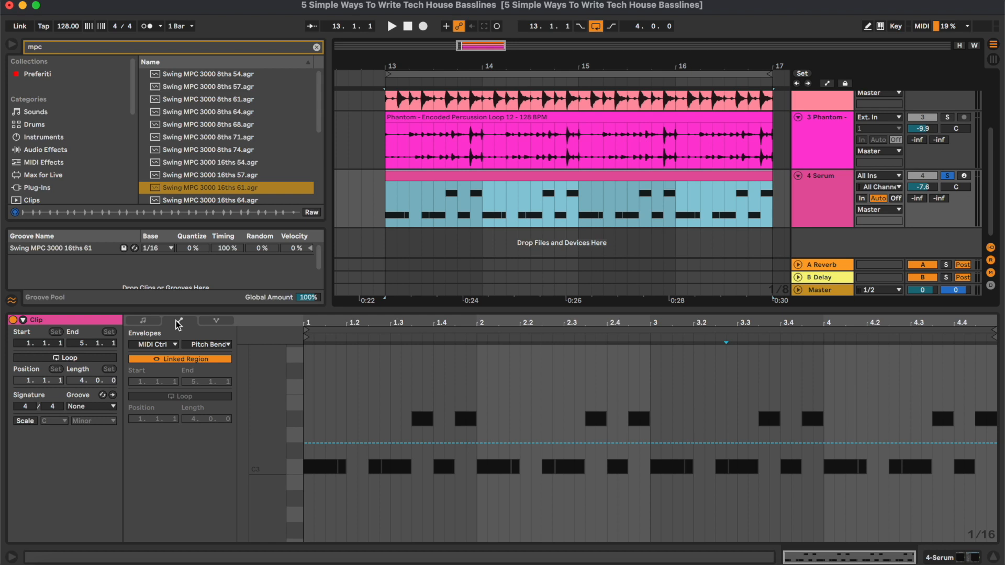
left_click(156, 345)
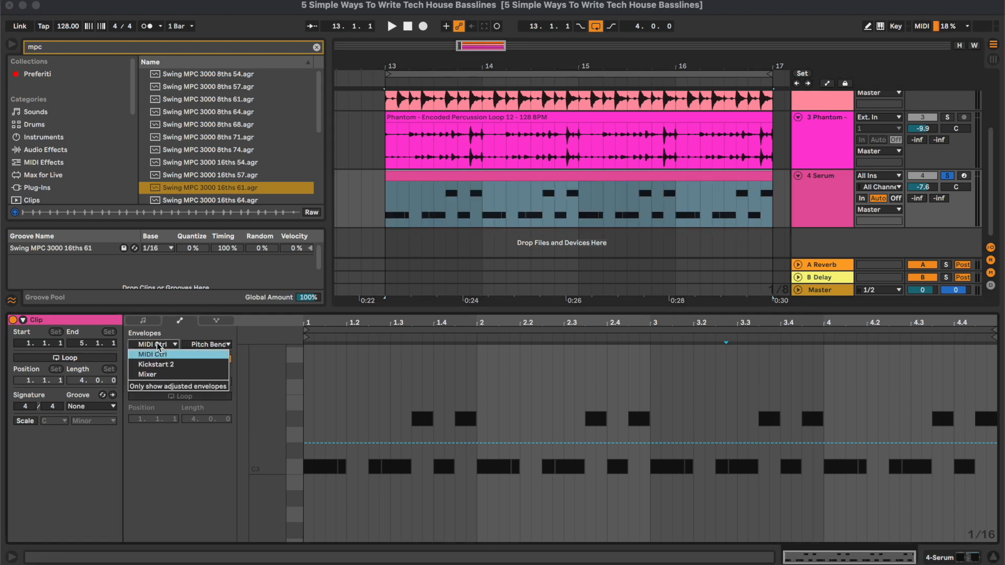
left_click(159, 346)
Step: Draw a pitch bend ramp over the C3 note ending at 1.3.3, falling to the lowest value and resetting to 0 there
left_click_drag(383, 323, 451, 368)
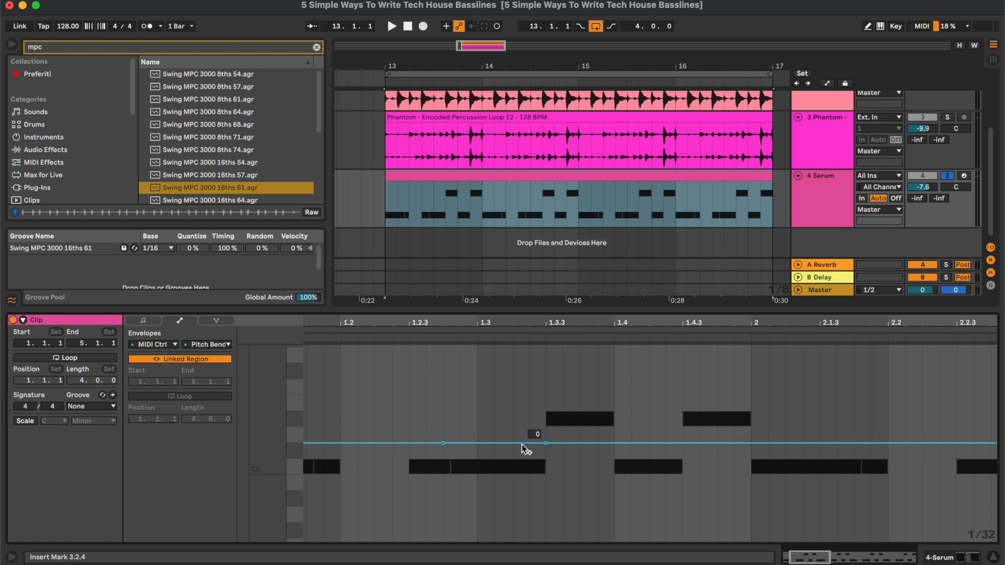
left_click_drag(545, 443, 545, 424)
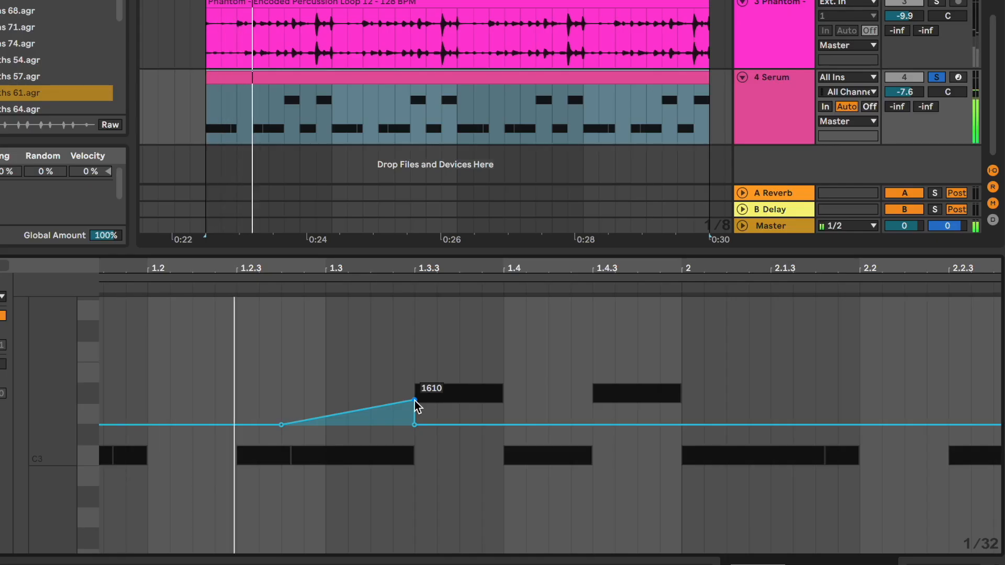
left_click_drag(414, 400, 414, 553)
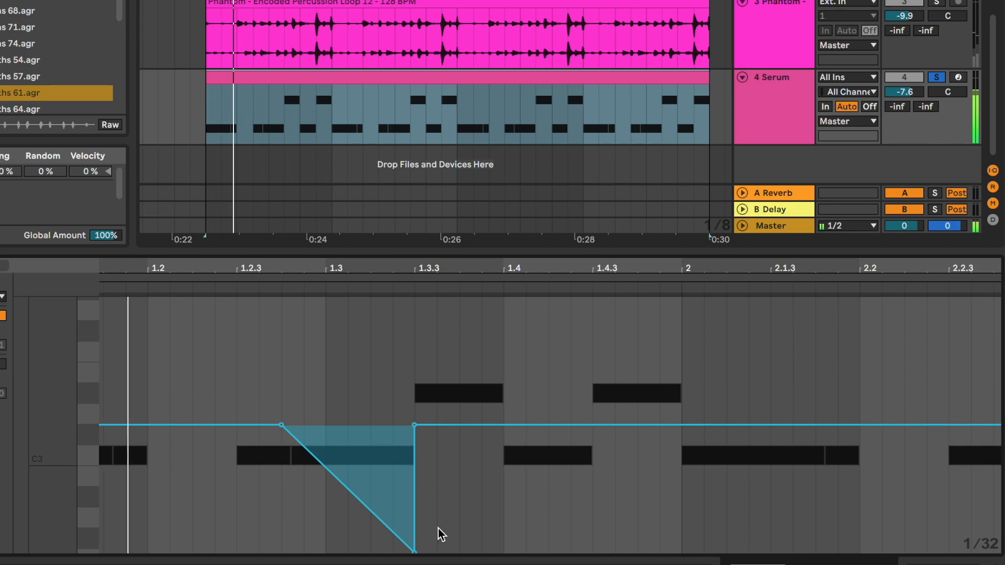
Step: Draw a rising pitch bend ramp over the C3 note from 1.4 to 1.4.3, resetting to 0 at its end
left_click(440, 425)
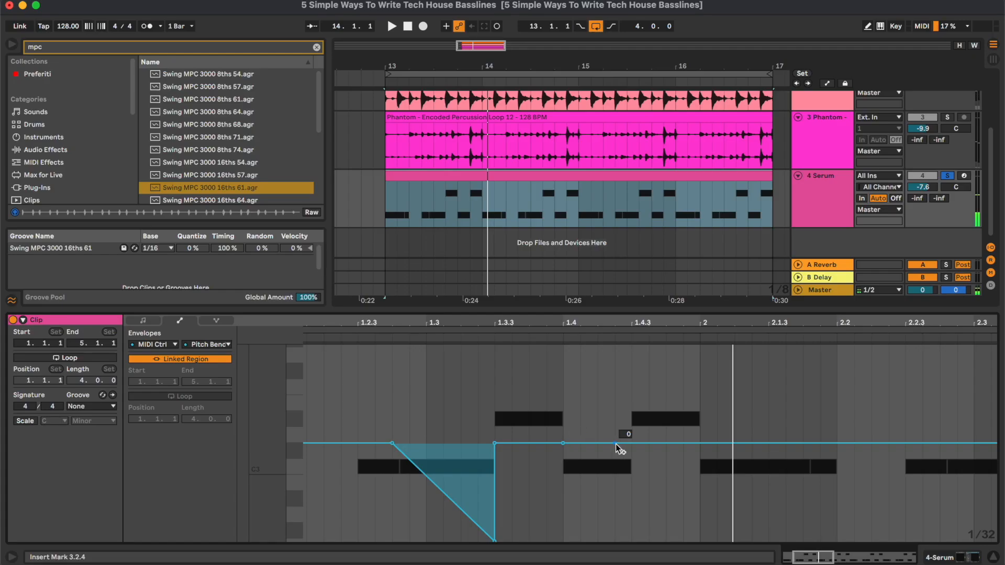
left_click(631, 443)
left_click_drag(631, 443, 631, 385)
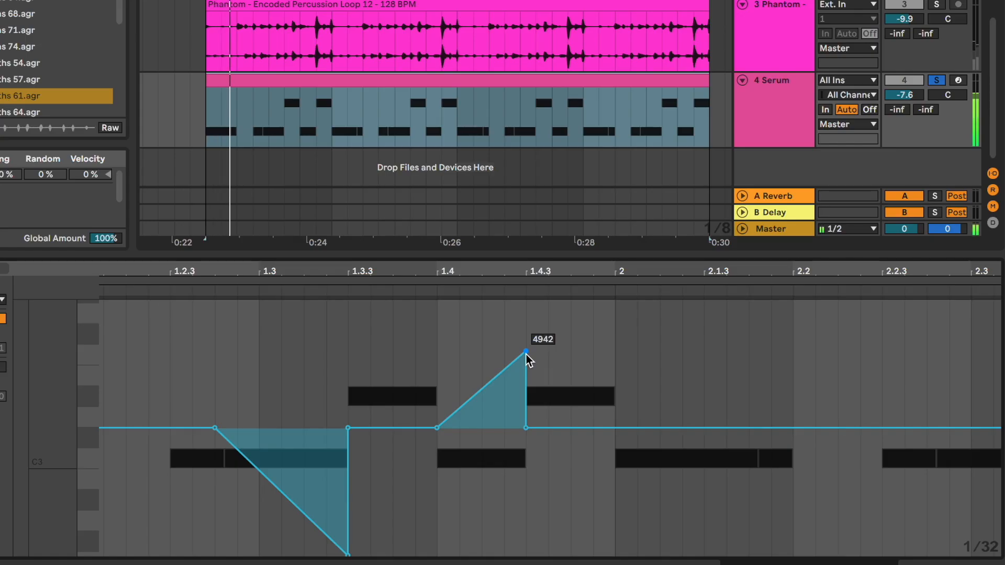
left_click_drag(525, 354, 526, 370)
Step: Add a curved downward pitch bend over bar 1's first C3 note and curve the ramps ending at 1.3.3 and 1.4.3
scroll(525, 370, "down", 3)
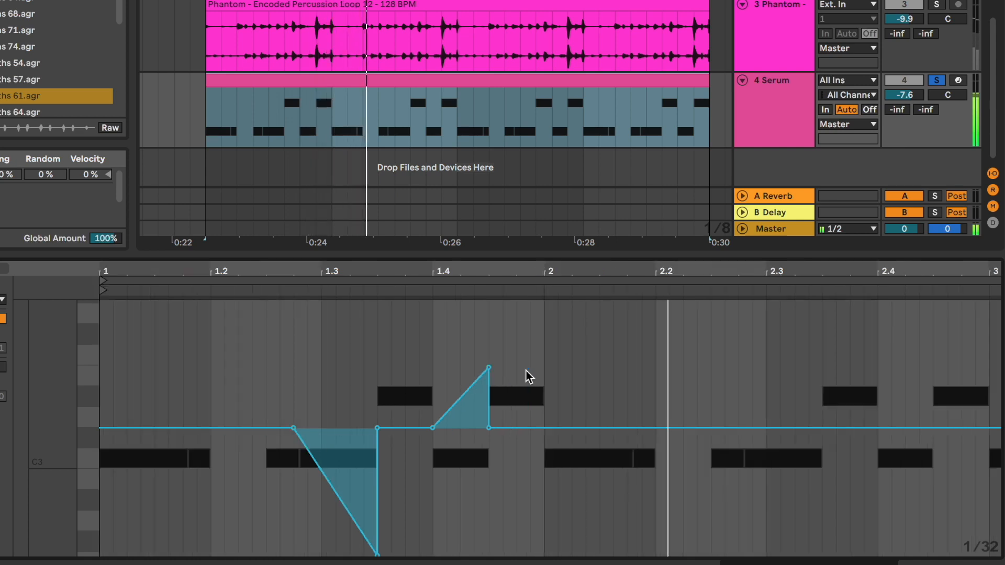
scroll(529, 376, "down", 3)
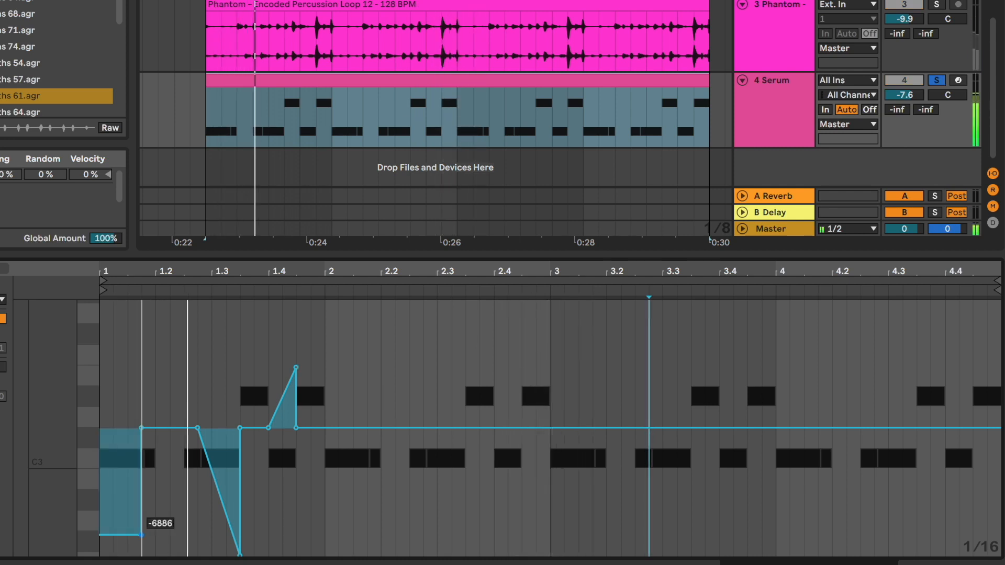
left_click(141, 535)
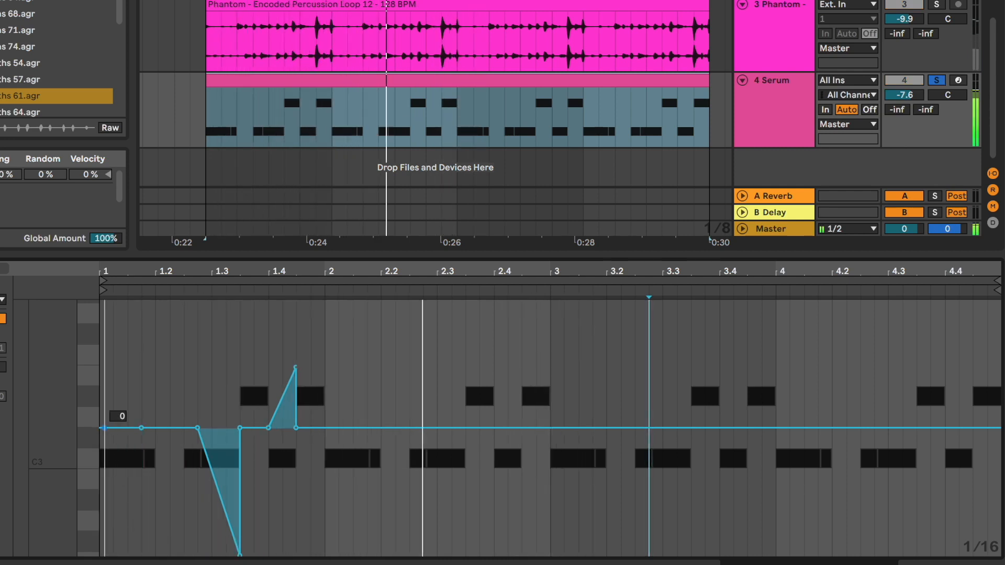
left_click_drag(104, 428, 99, 428)
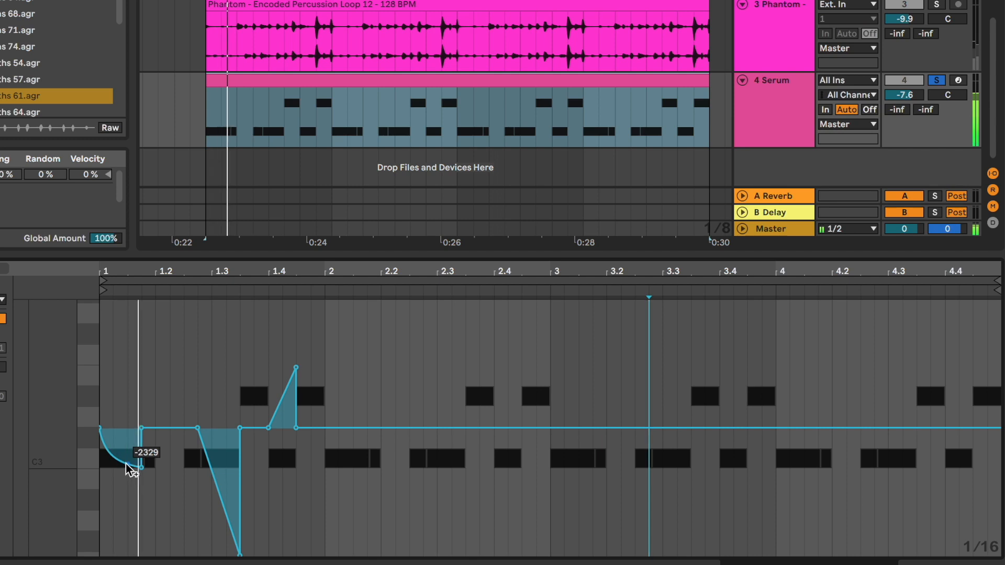
left_click_drag(215, 478, 206, 493)
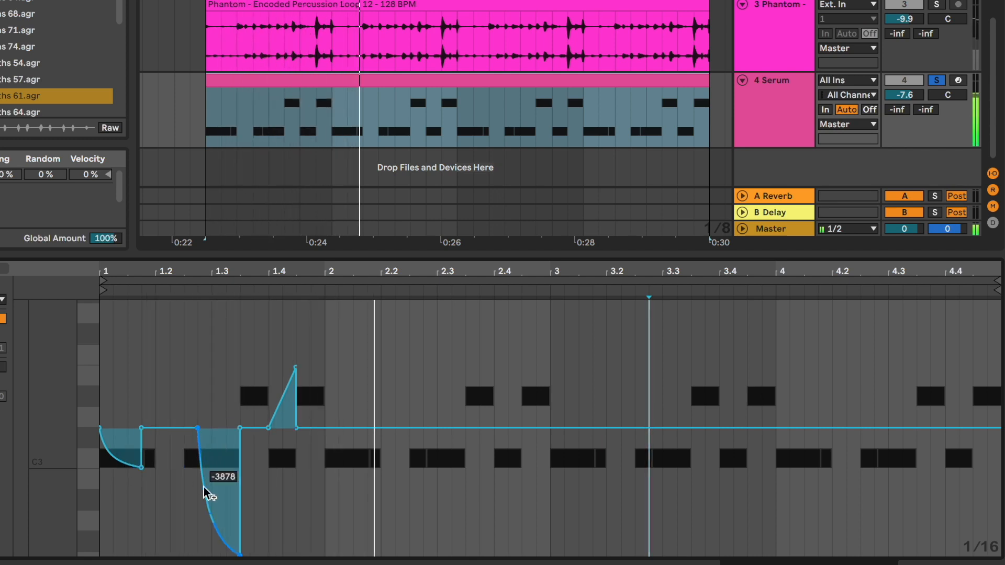
left_click_drag(287, 410, 276, 394)
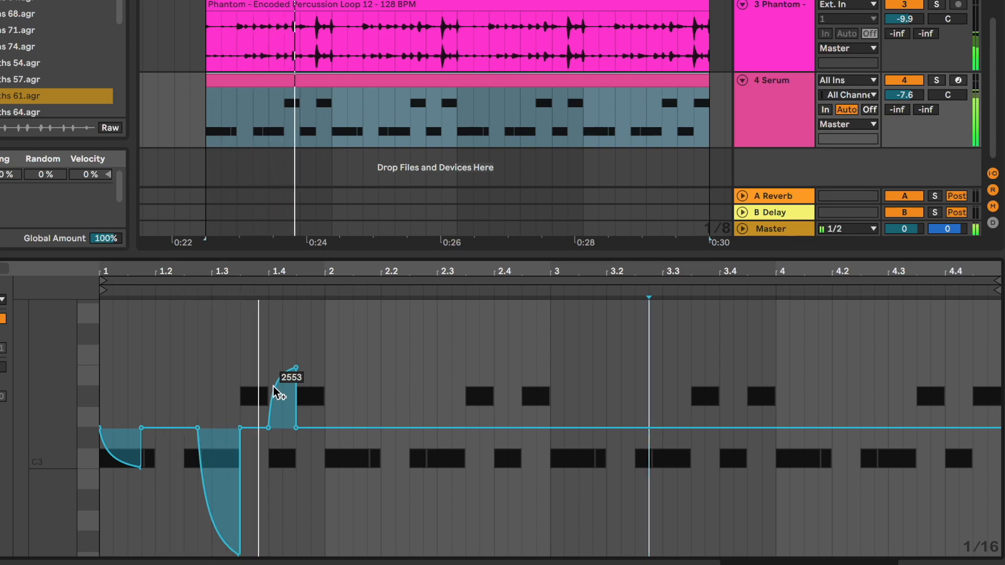
Step: Duplicate bar 1's pitch bend envelope into bar 2 and place the insert marker at the start of bar 3
left_click(441, 369)
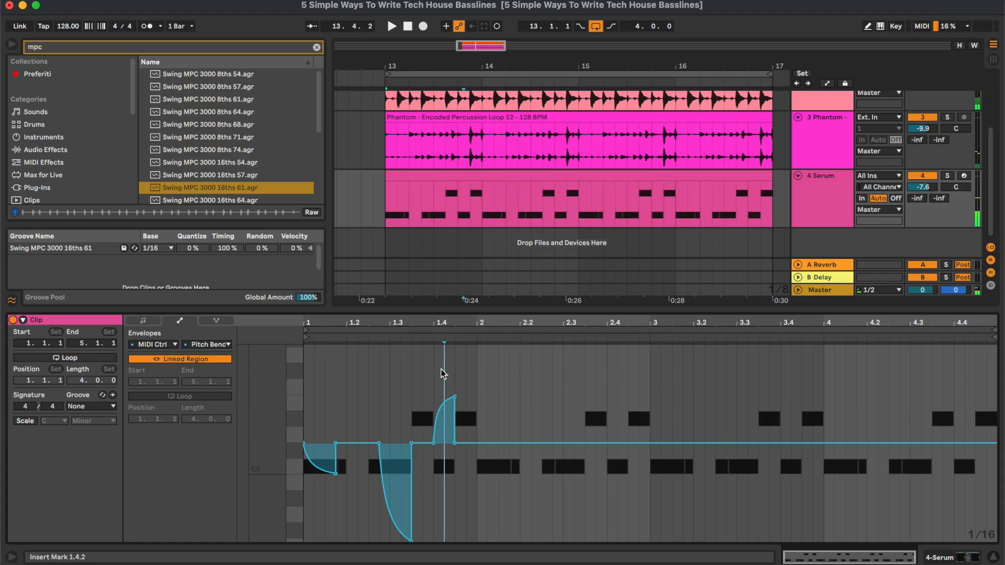
key("super+a")
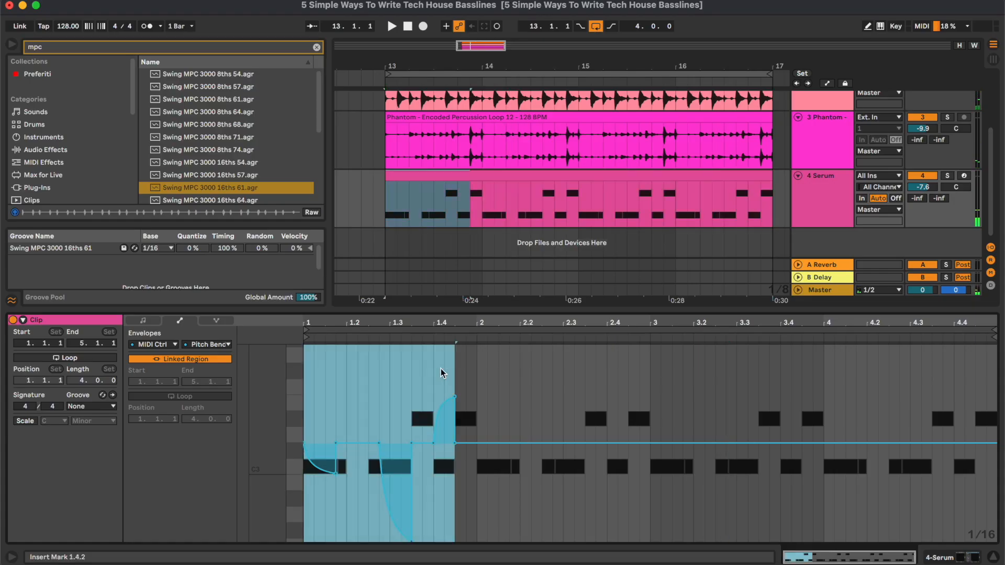
key("super+d")
left_click(650, 370)
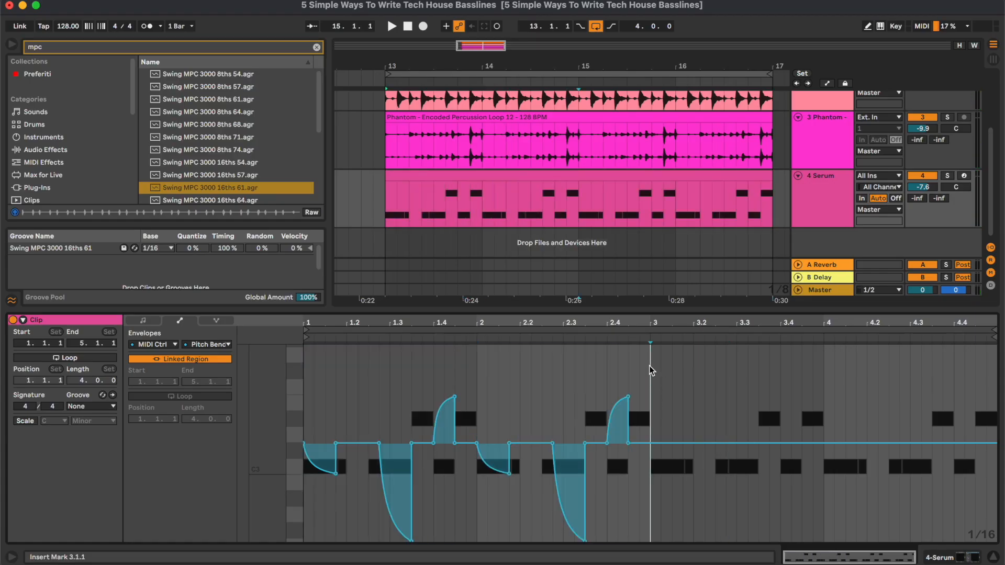
Step: Paste the copied pitch bend envelope into bars 3 and 4 of the Serum clip
key("super+v")
left_click(825, 361)
key("super+v")
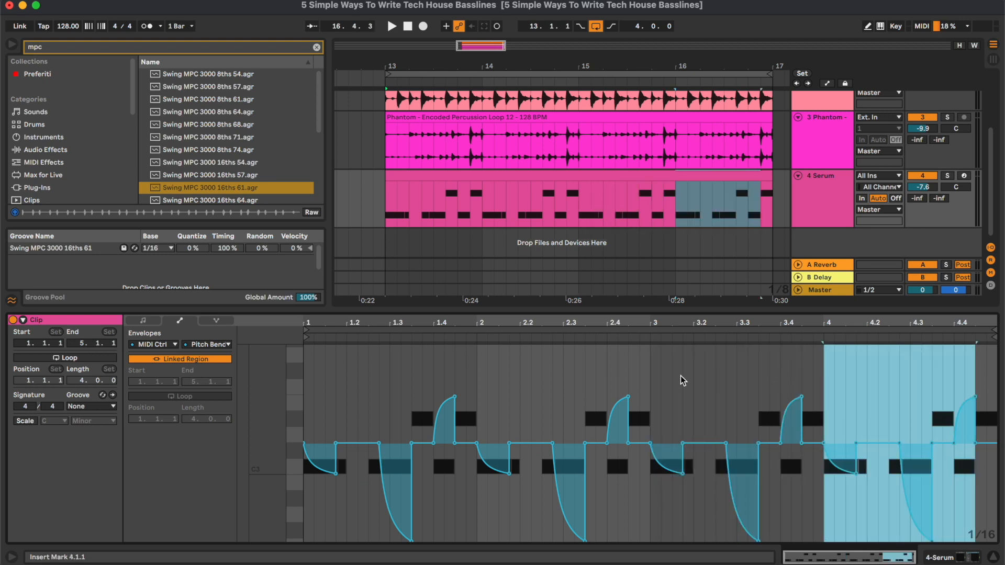
left_click(680, 350)
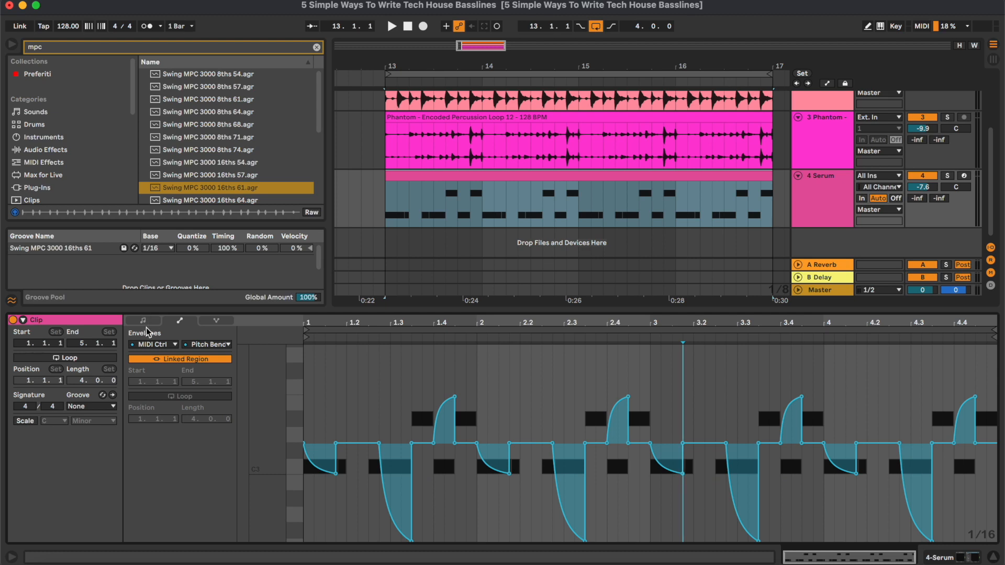
Step: Return to the clip's notes and add a 1/64 C3 note in the gap between 1.2 and 1.2.3
left_click(144, 321)
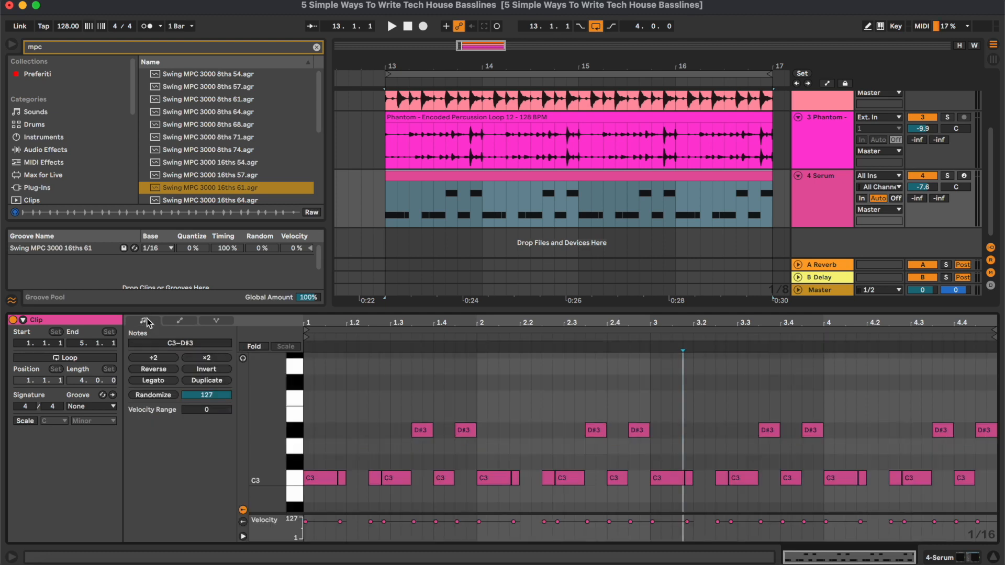
left_click(357, 479)
key("plus")
key("plus")
scroll(356, 479, "left", 3)
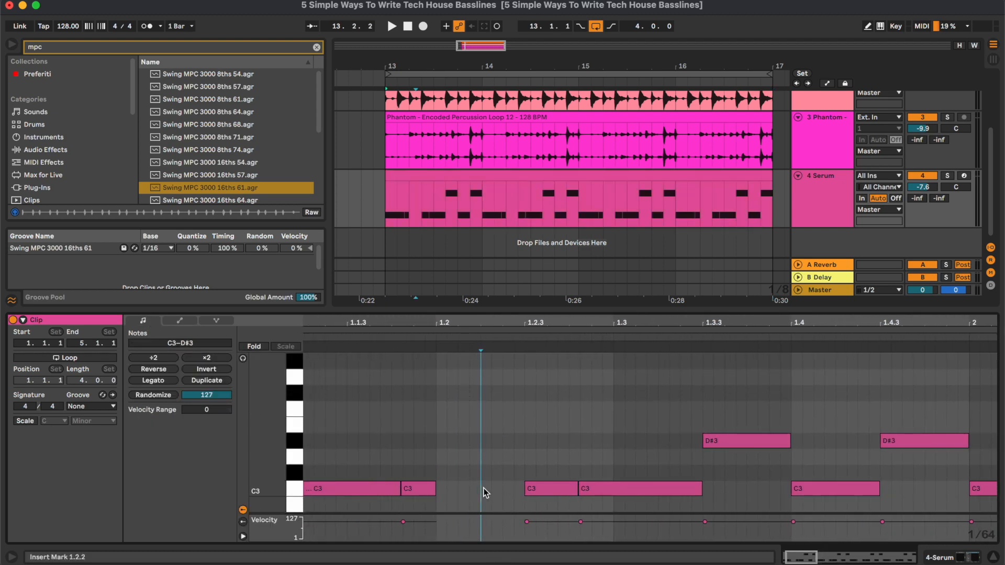
double_click(461, 487)
Step: Nudge the new short C3 note later so that it starts at 1.2.2
key("plus")
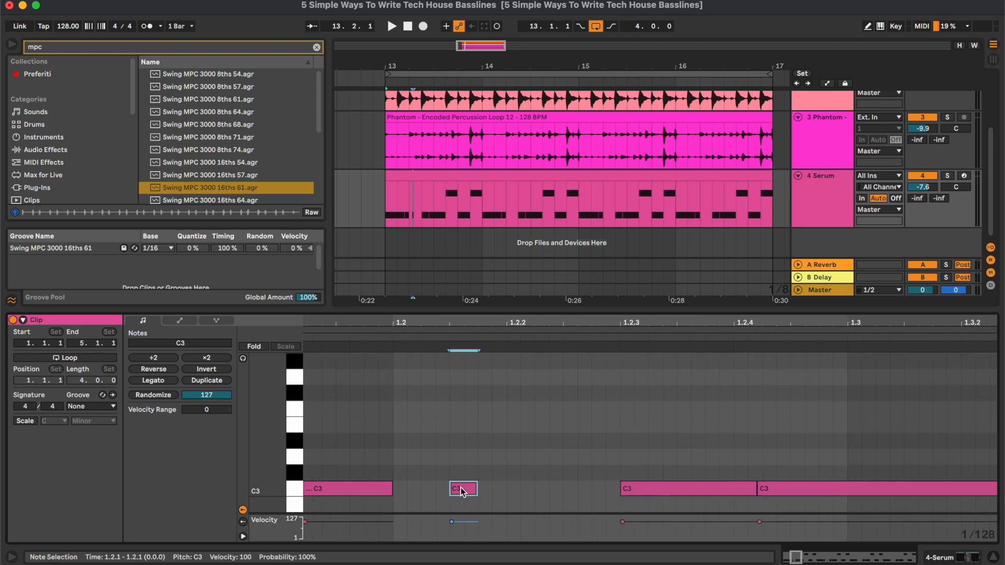
key("Right")
key("Right")
key("Right")
key("Right")
left_click(527, 467)
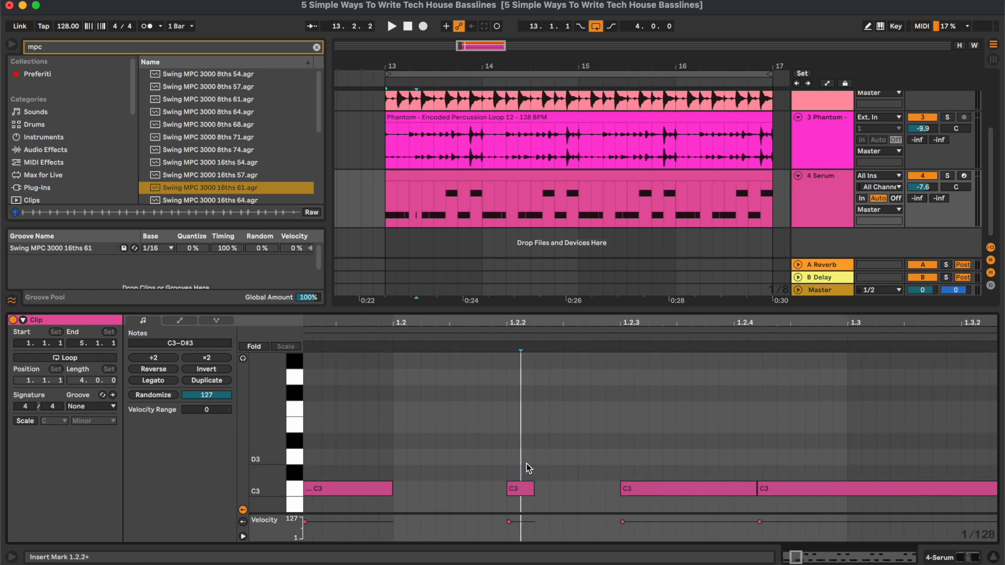
Step: Play the clip from its start and toggle the short C3 note at 1.2.2 off and on to compare, ending with it active
key("minus")
key("minus")
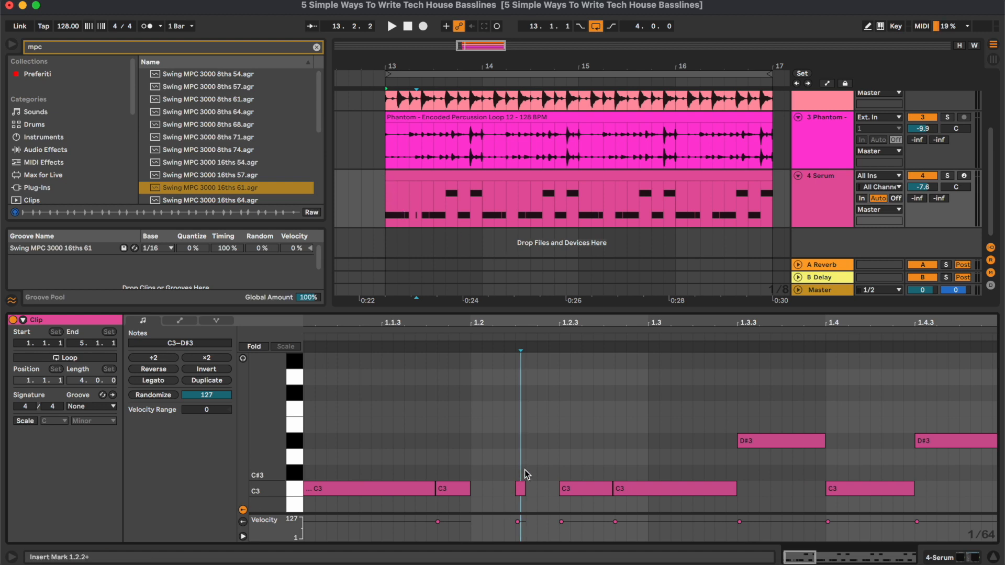
left_click(388, 196)
key("space")
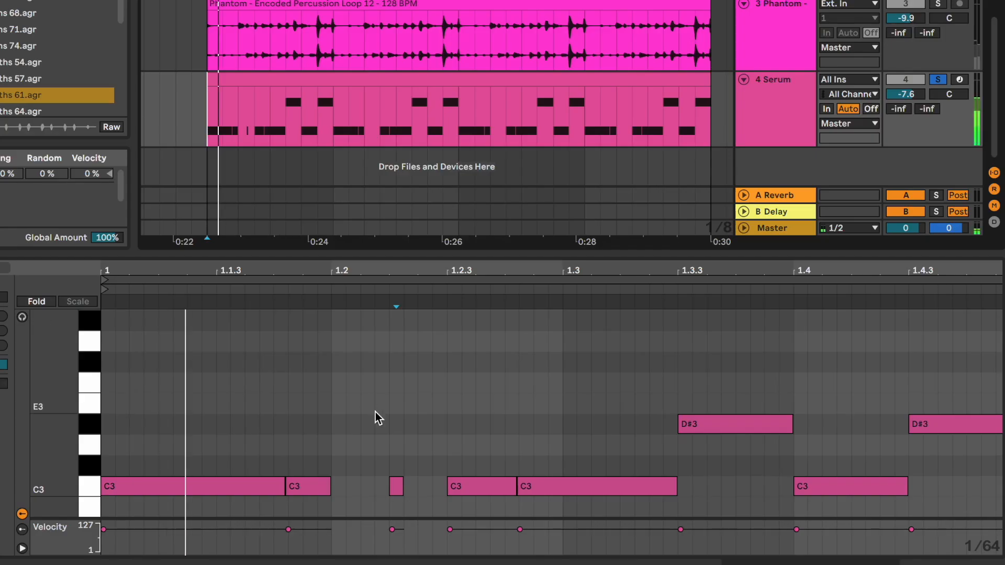
left_click(396, 488)
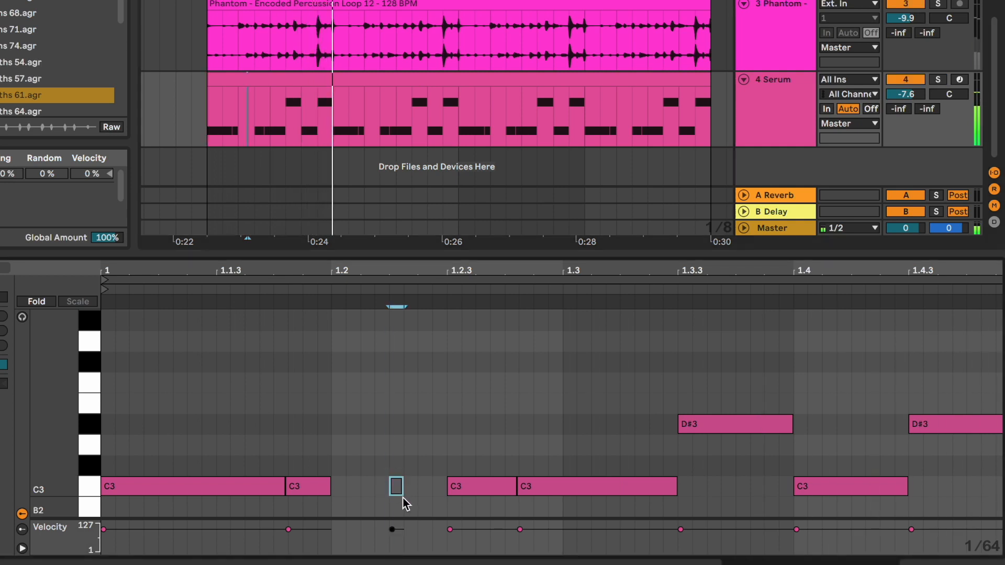
key("0")
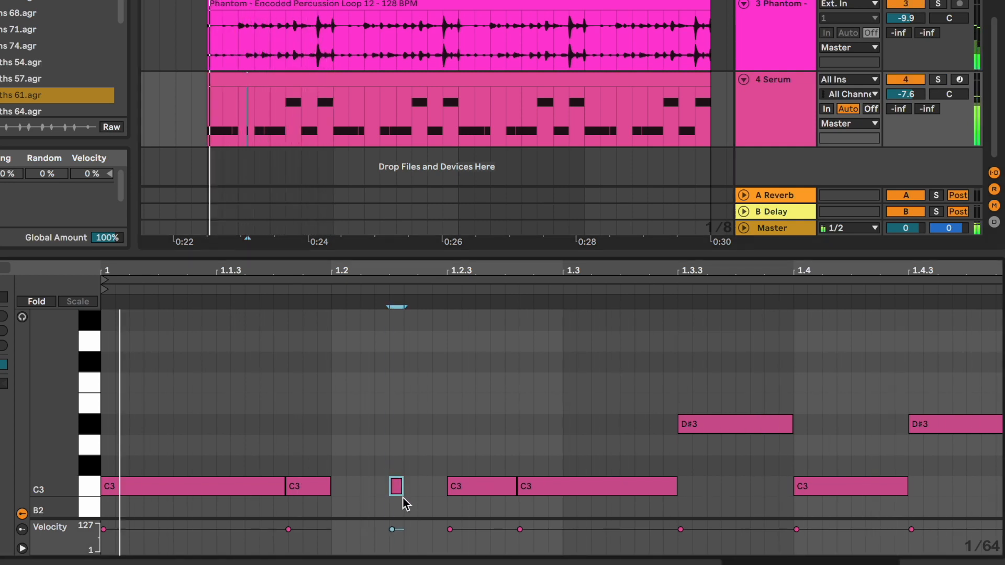
scroll(403, 497, "down", 3)
scroll(402, 497, "right", 2)
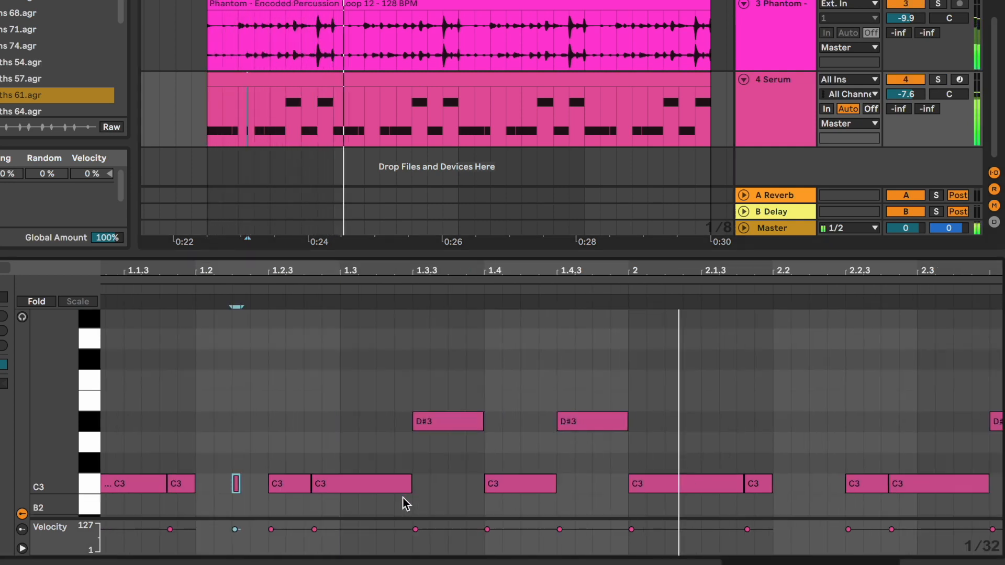
scroll(403, 497, "right", 2)
scroll(402, 498, "down", 1)
key("space")
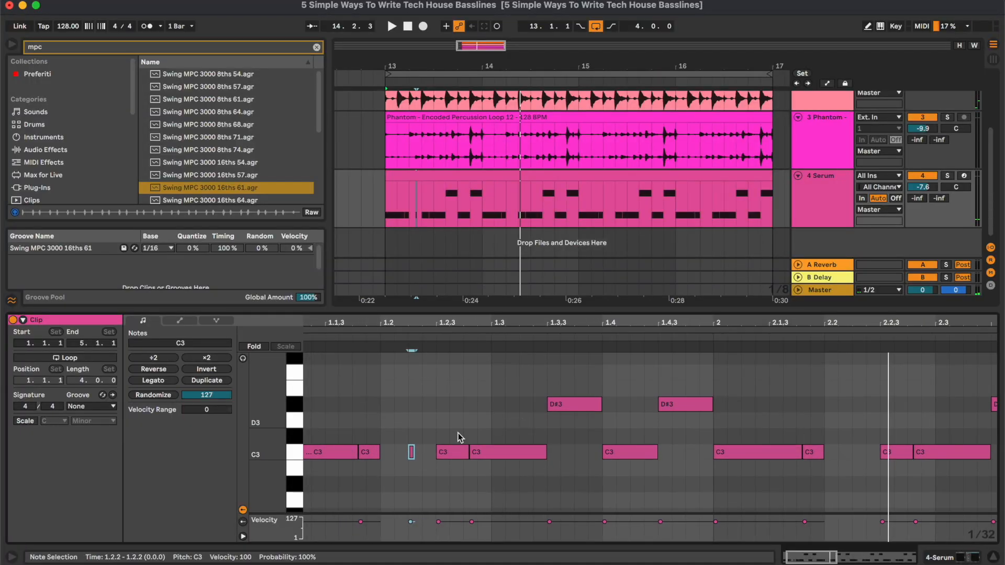
Step: Copy the short C3 note at 1.2.2 to the same position in bars 2, 3 and 4
left_click(398, 444)
scroll(397, 444, "down", 2)
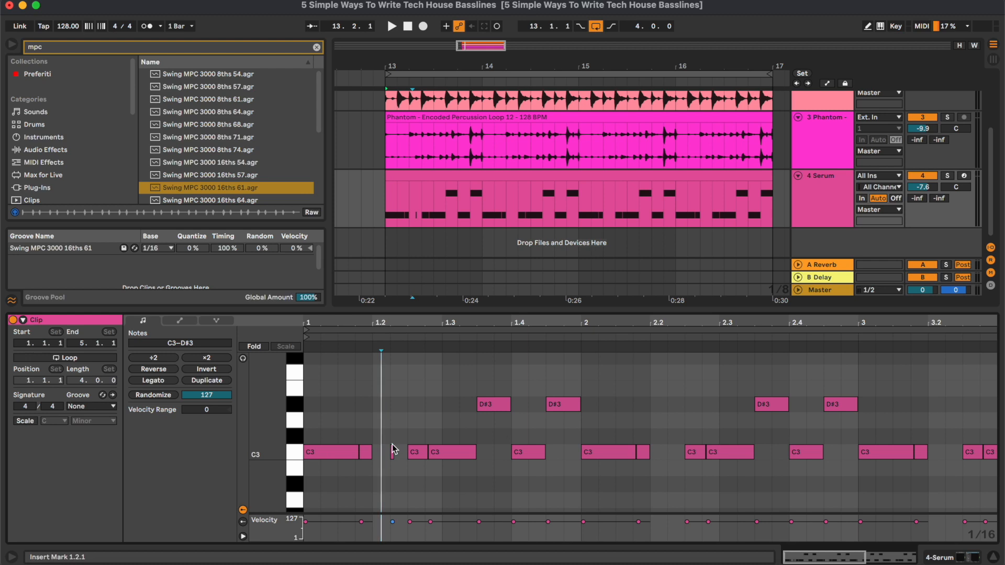
left_click(391, 450)
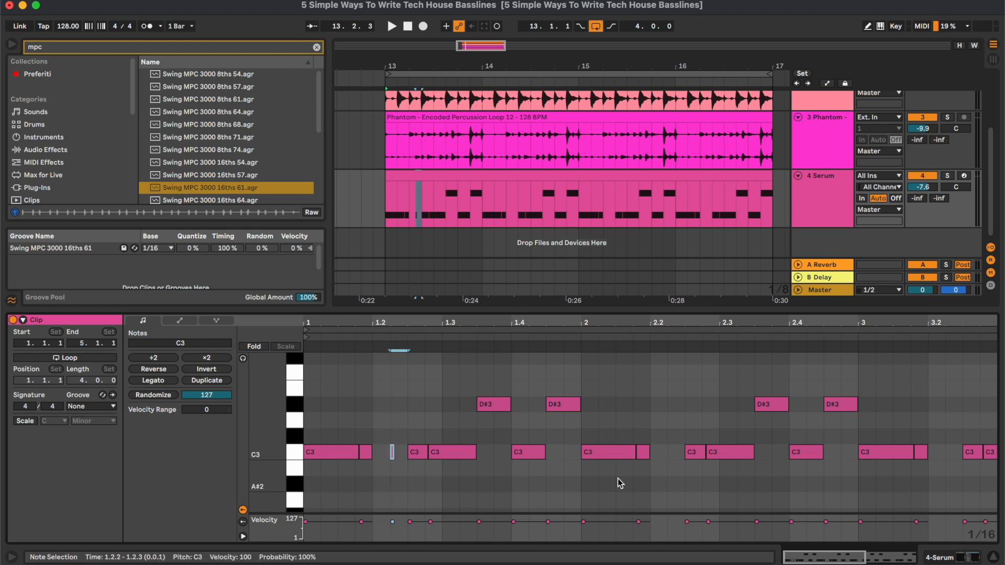
key("super+d")
scroll(665, 406, "right", 5)
left_click(678, 395)
key("super+v")
scroll(680, 396, "right", 5)
left_click(801, 397)
key("super+v")
left_click(753, 412)
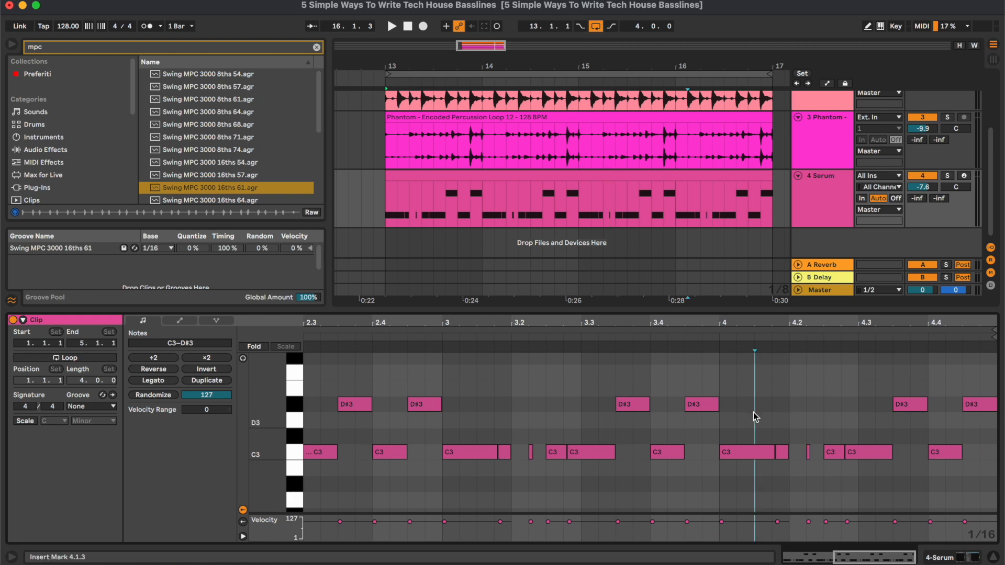
Step: Play the bassline, unsolo the Serum track to hear it with the drums, and select the whole Serum clip in the arrangement
scroll(736, 392, "up", 2)
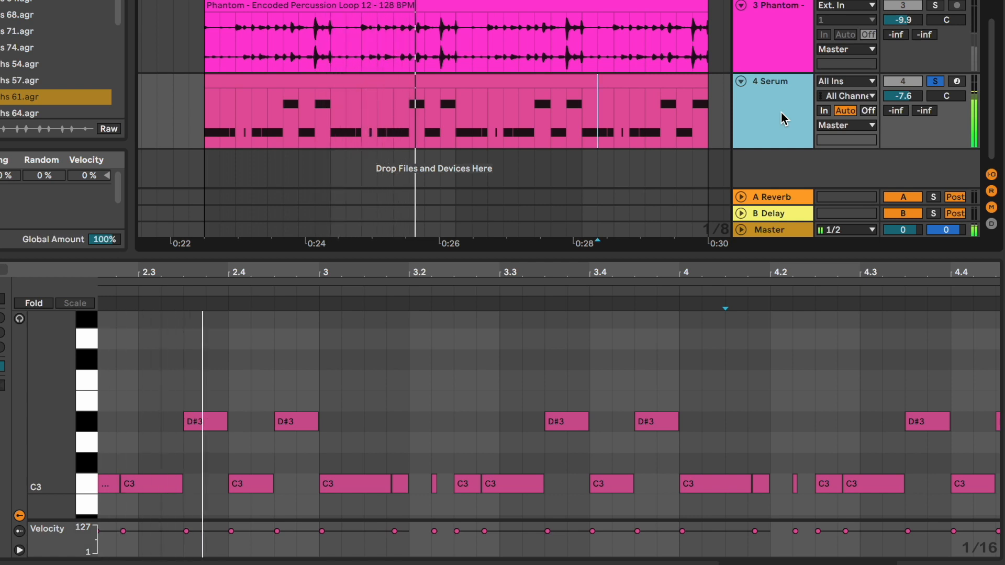
key("s")
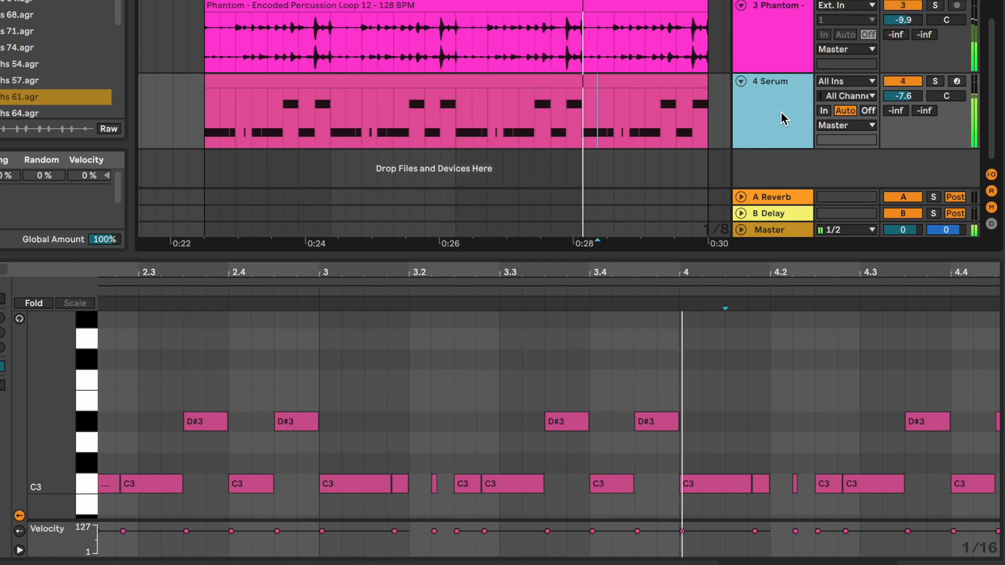
left_click(584, 81)
key("minus")
key("minus")
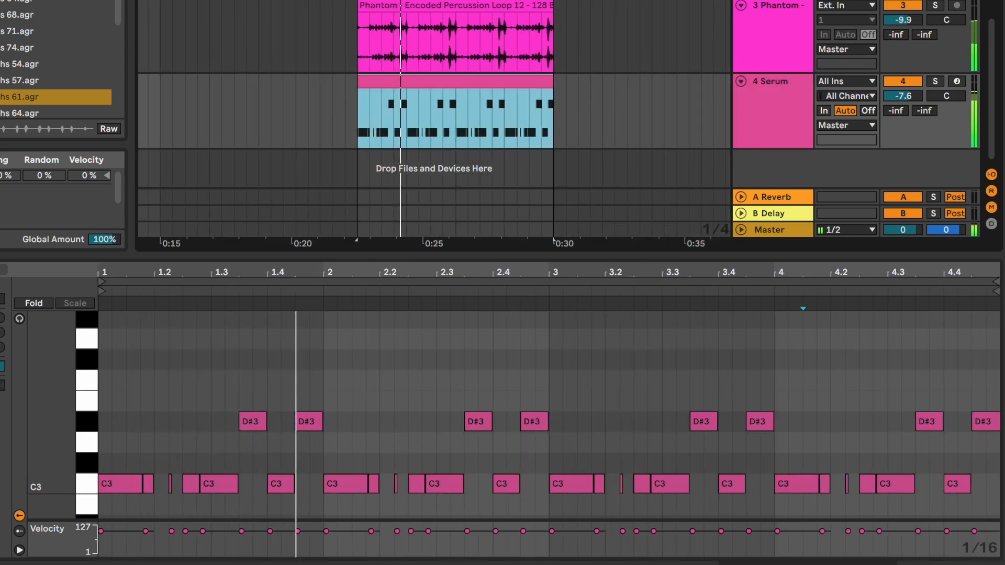